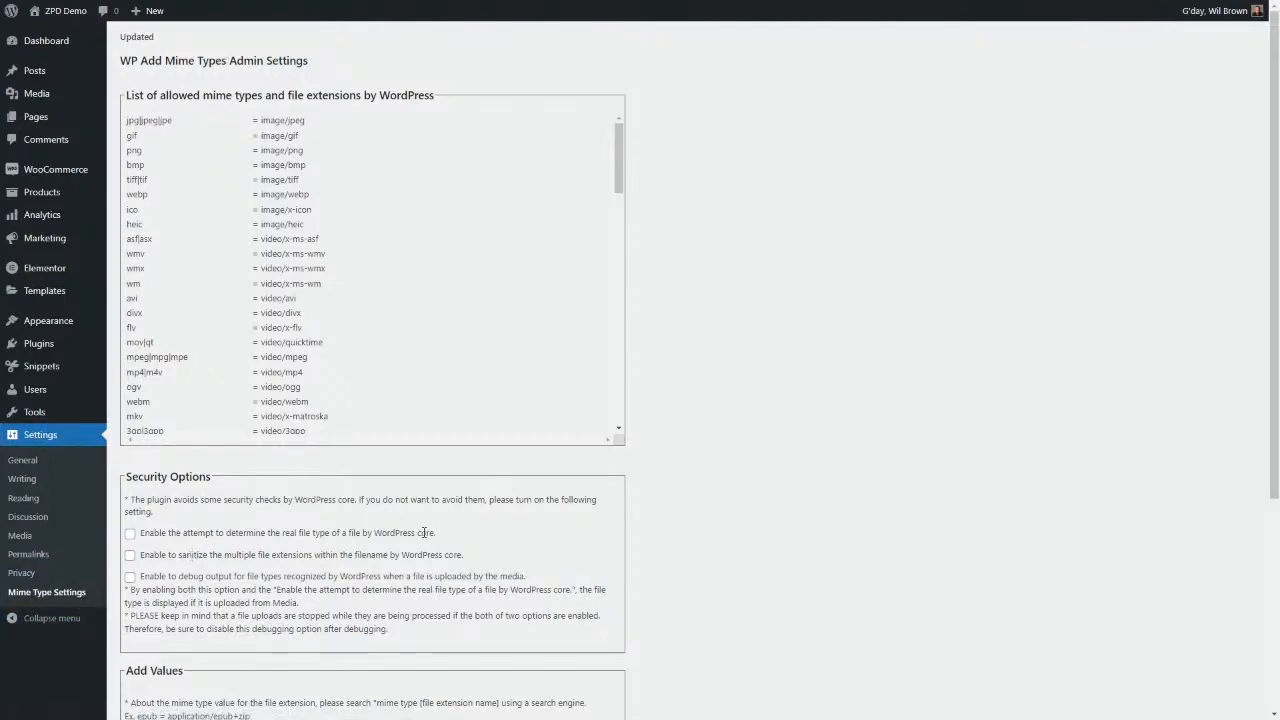
# Check the json = application/json entry in the plugin's added MIME type values, and open the Media Library.
pyautogui.scroll(-3, 675, 527)
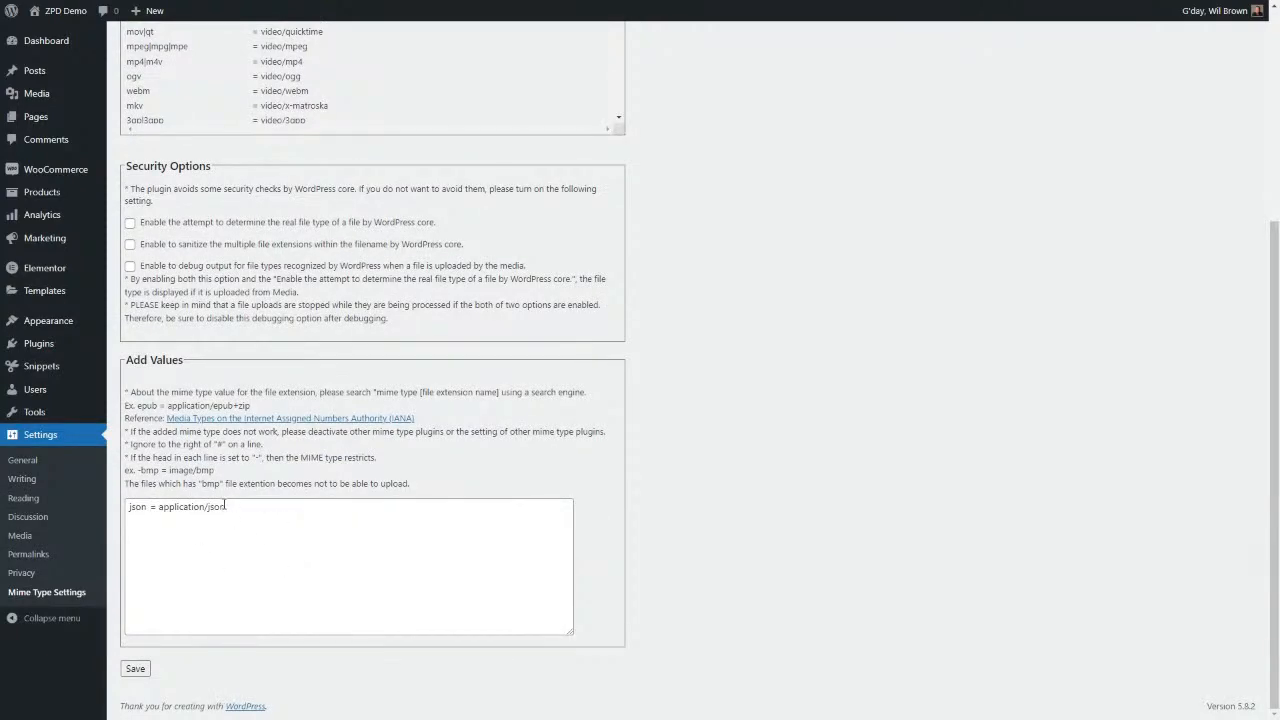
pyautogui.moveTo(226, 507); pyautogui.dragTo(128, 508)
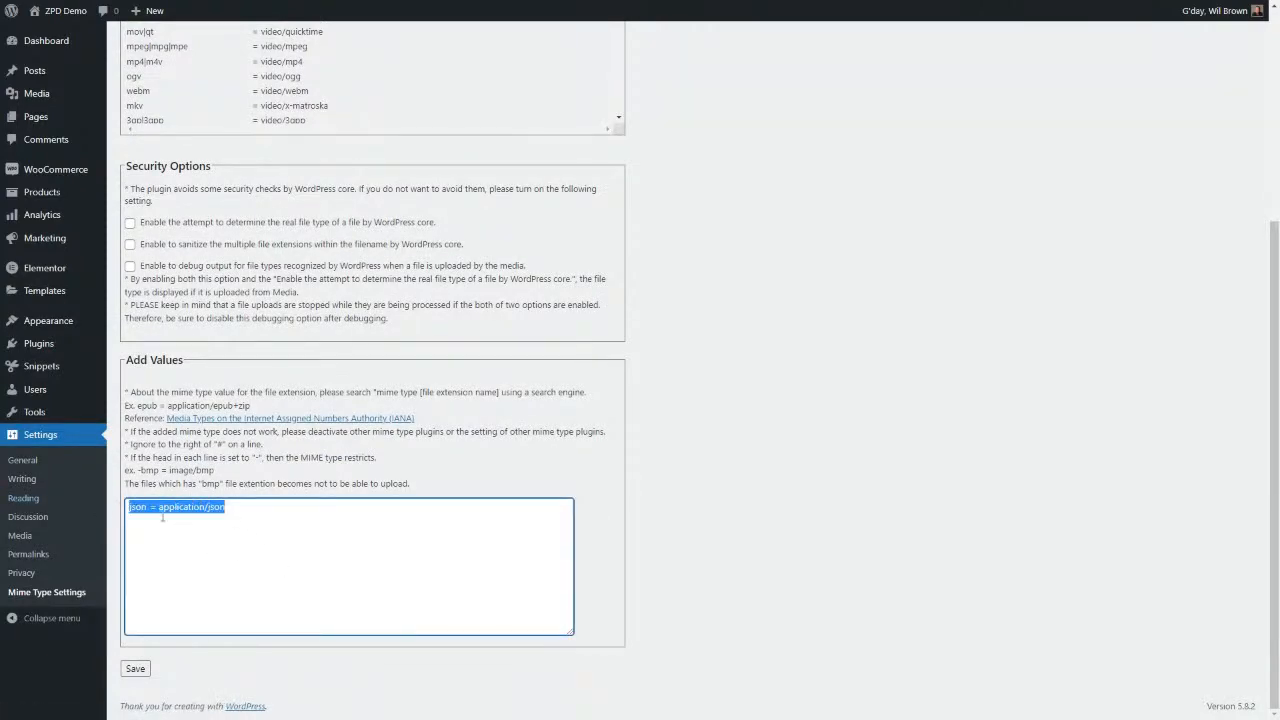
pyautogui.click(242, 513)
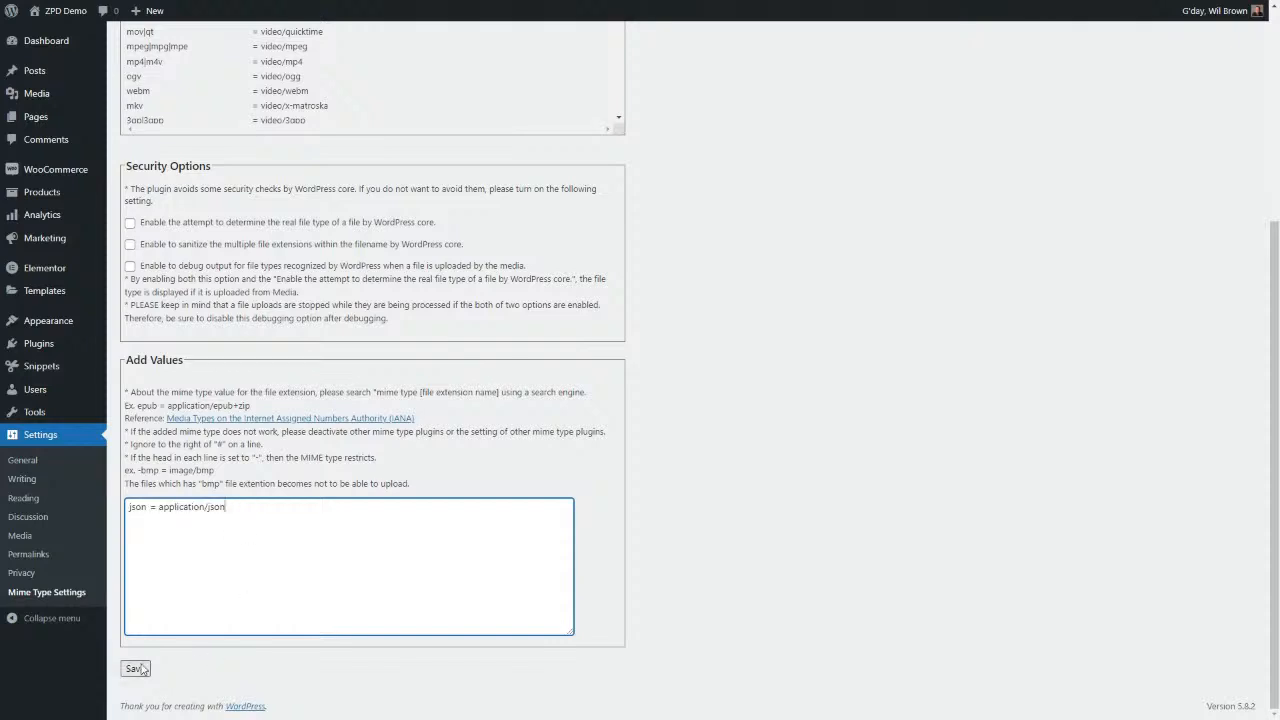
pyautogui.moveTo(30, 95)
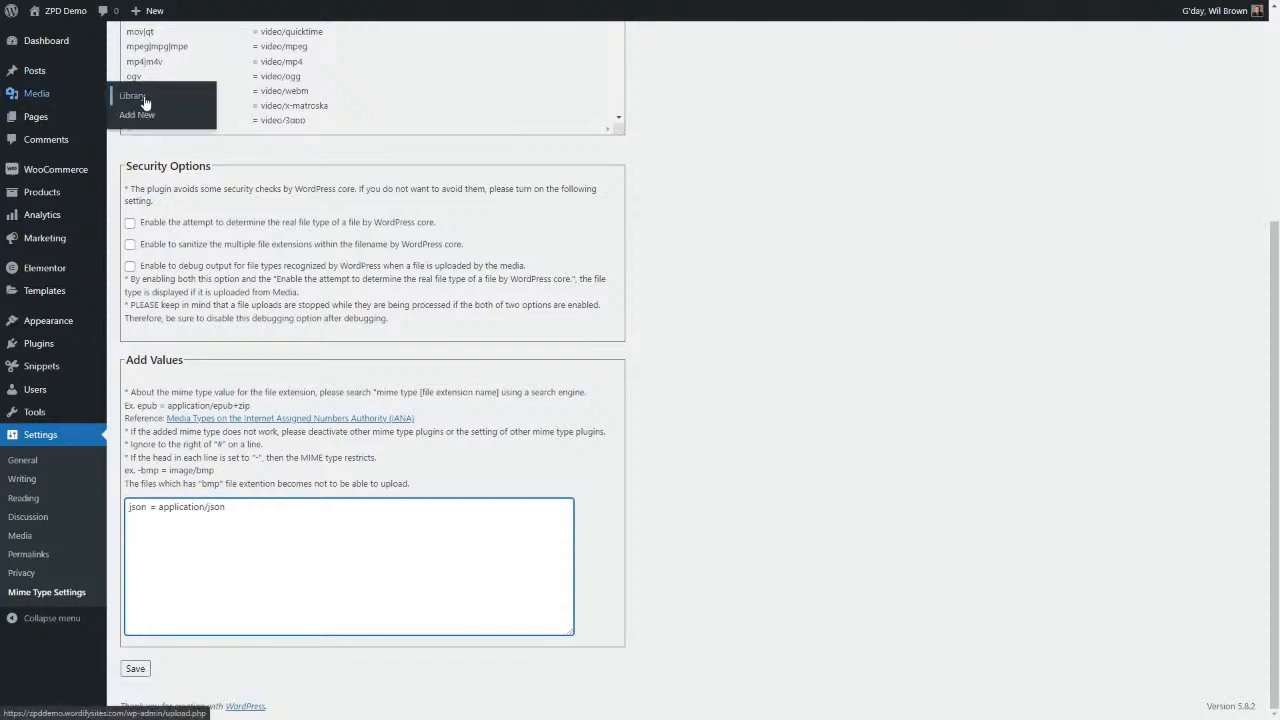
pyautogui.click(143, 97)
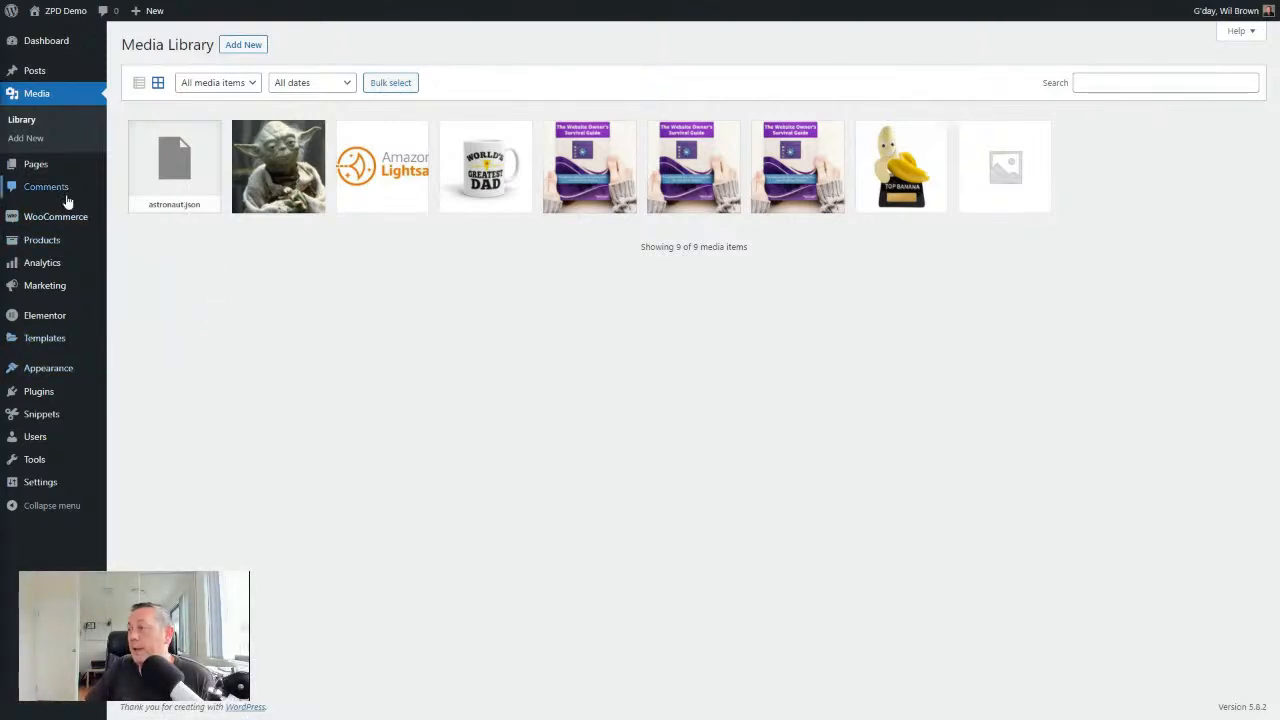
# Create a new page in the block editor and title it "Lottie Block".
pyautogui.moveTo(56, 216)
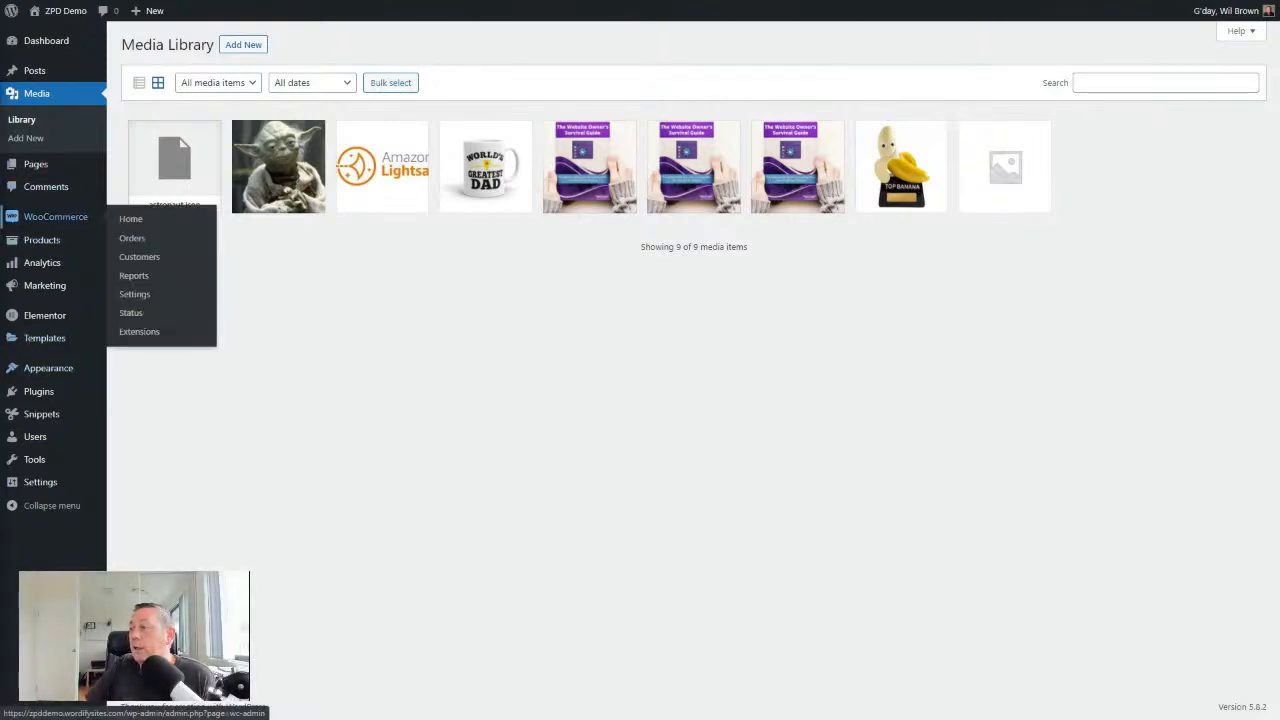
pyautogui.click(31, 170)
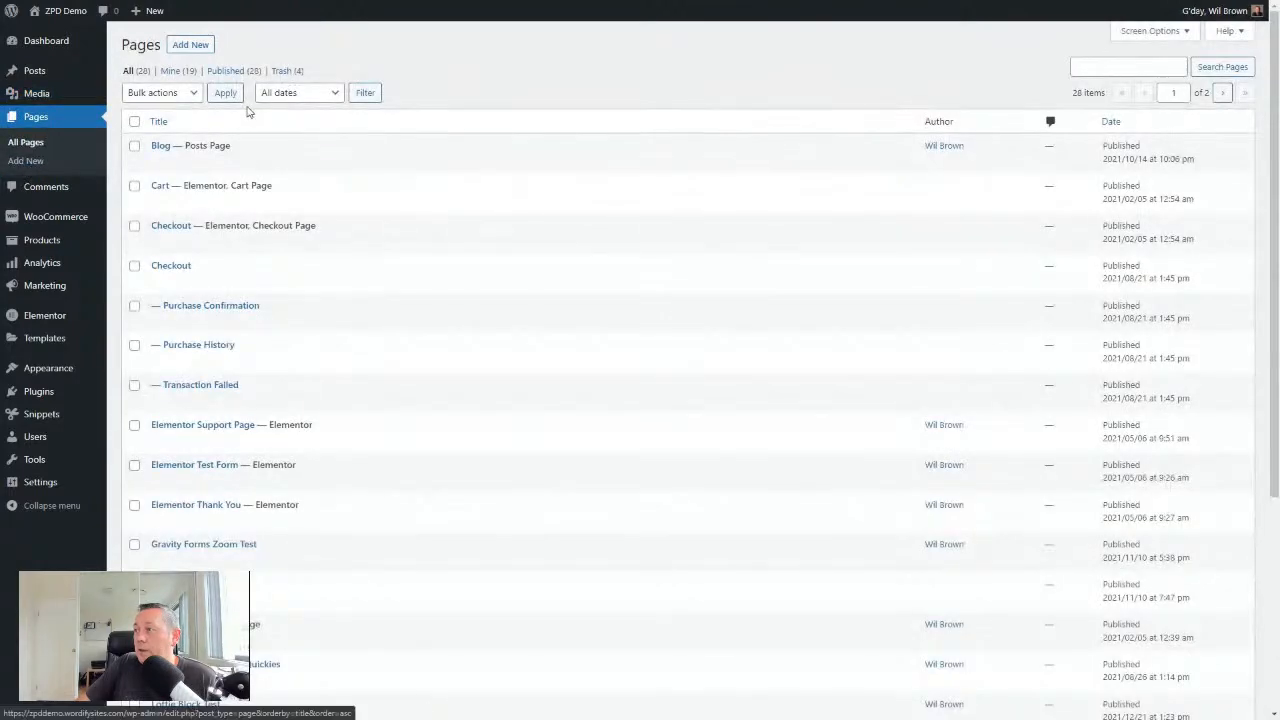
pyautogui.click(191, 48)
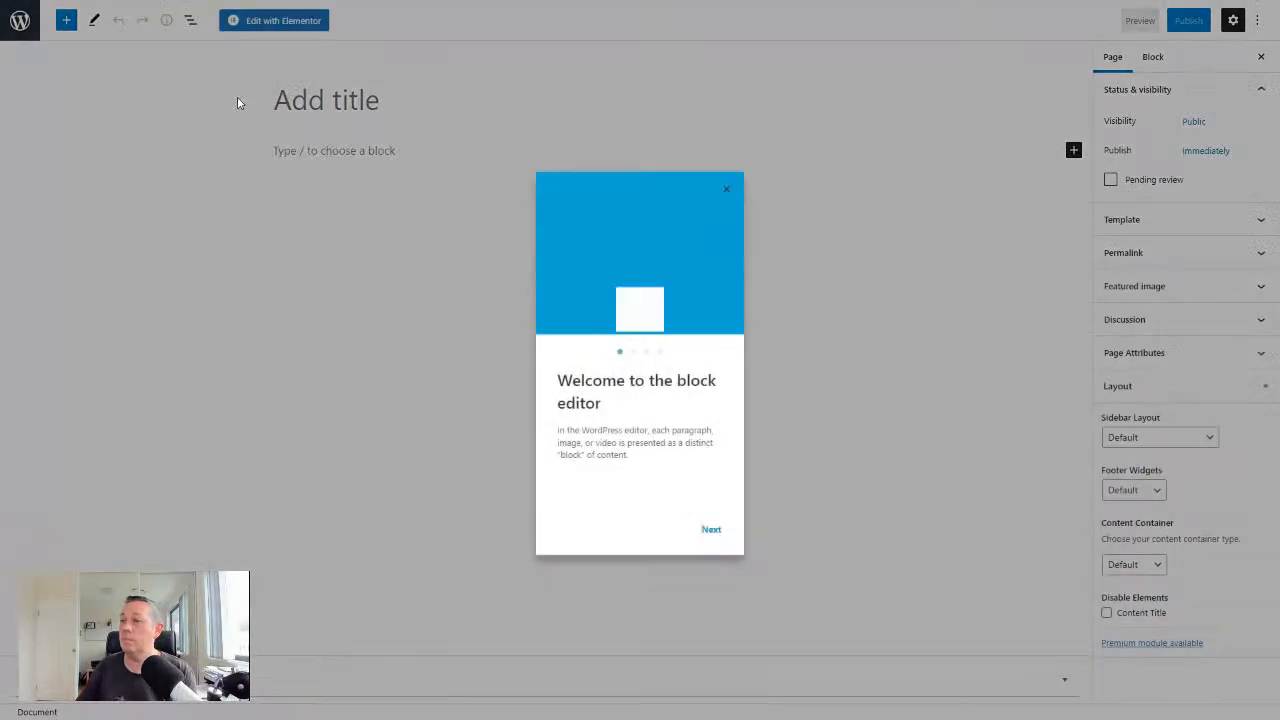
pyautogui.click(729, 185)
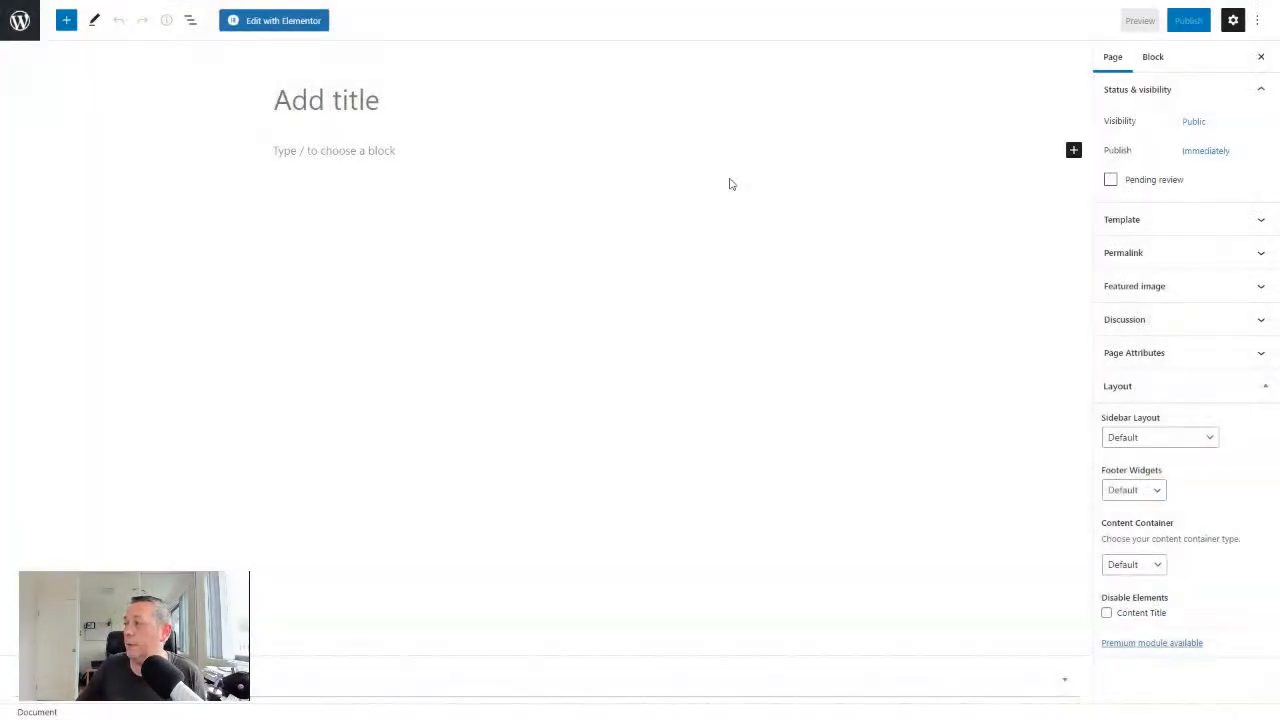
pyautogui.click(344, 104)
pyautogui.write('Lottie Block')
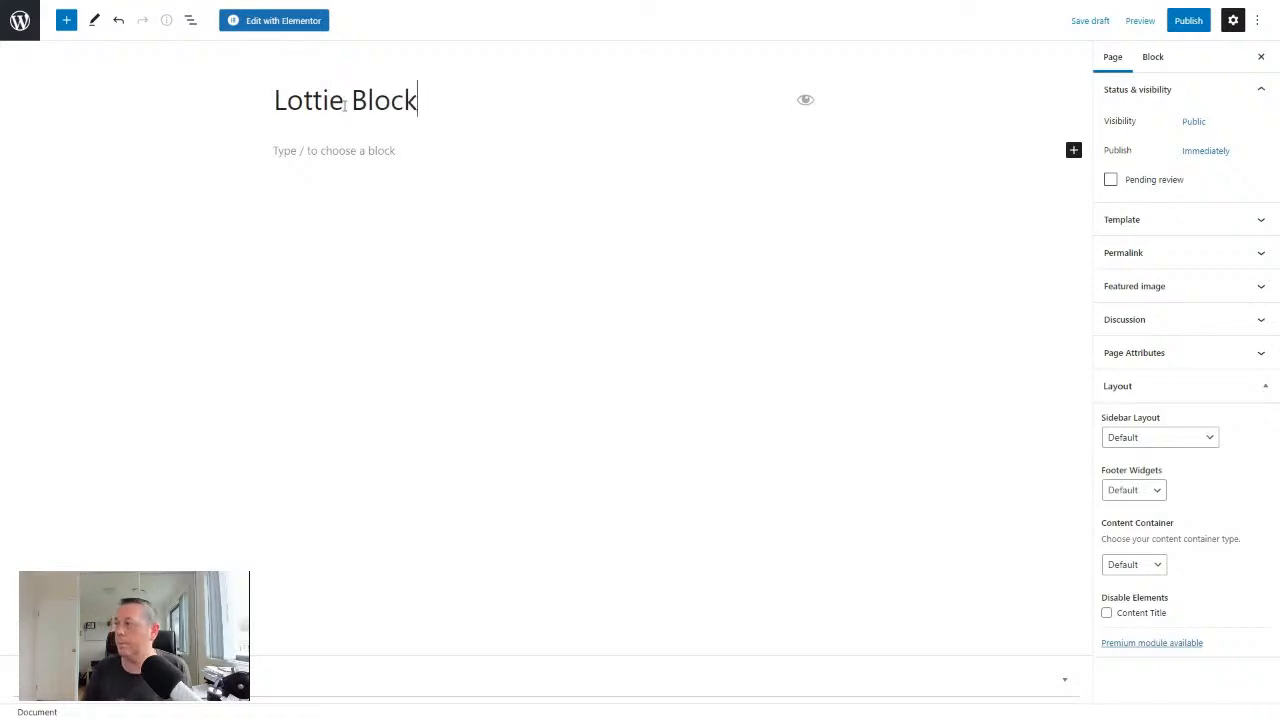
# Find the Lottie Player block with the search term "lottie", insert it into the page, and save the page as a draft.
pyautogui.click(66, 20)
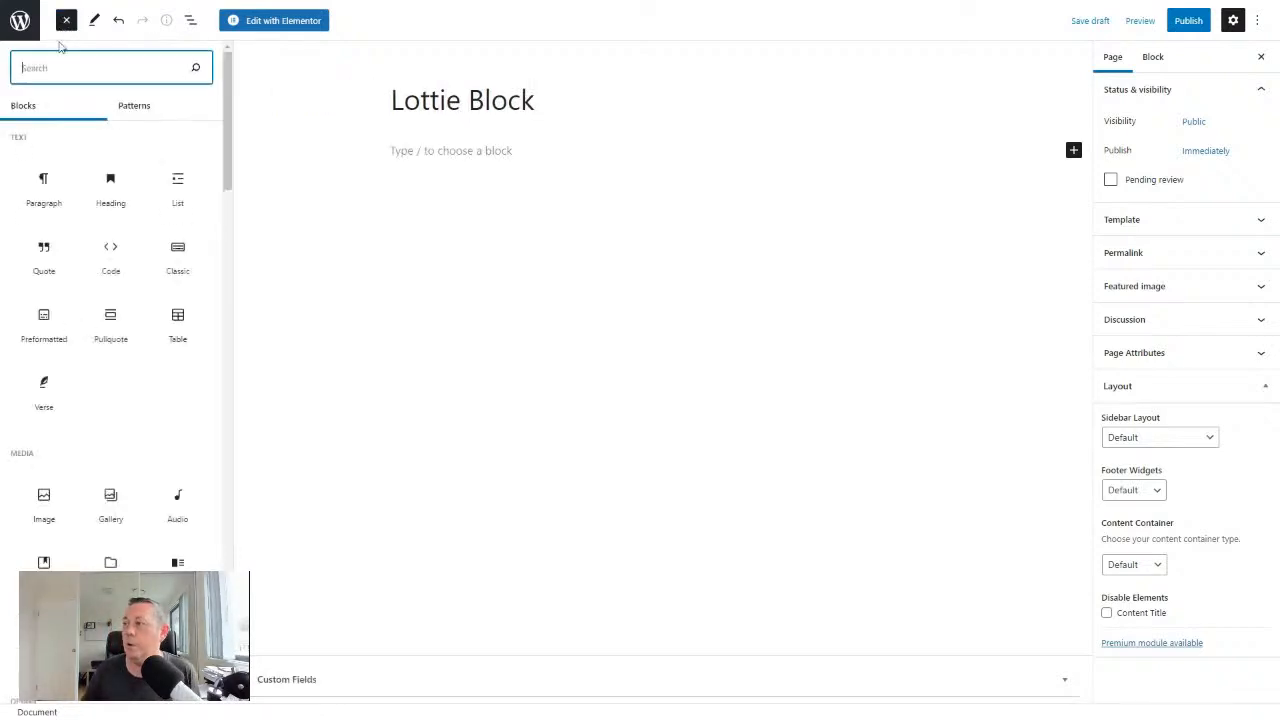
pyautogui.write('lottie')
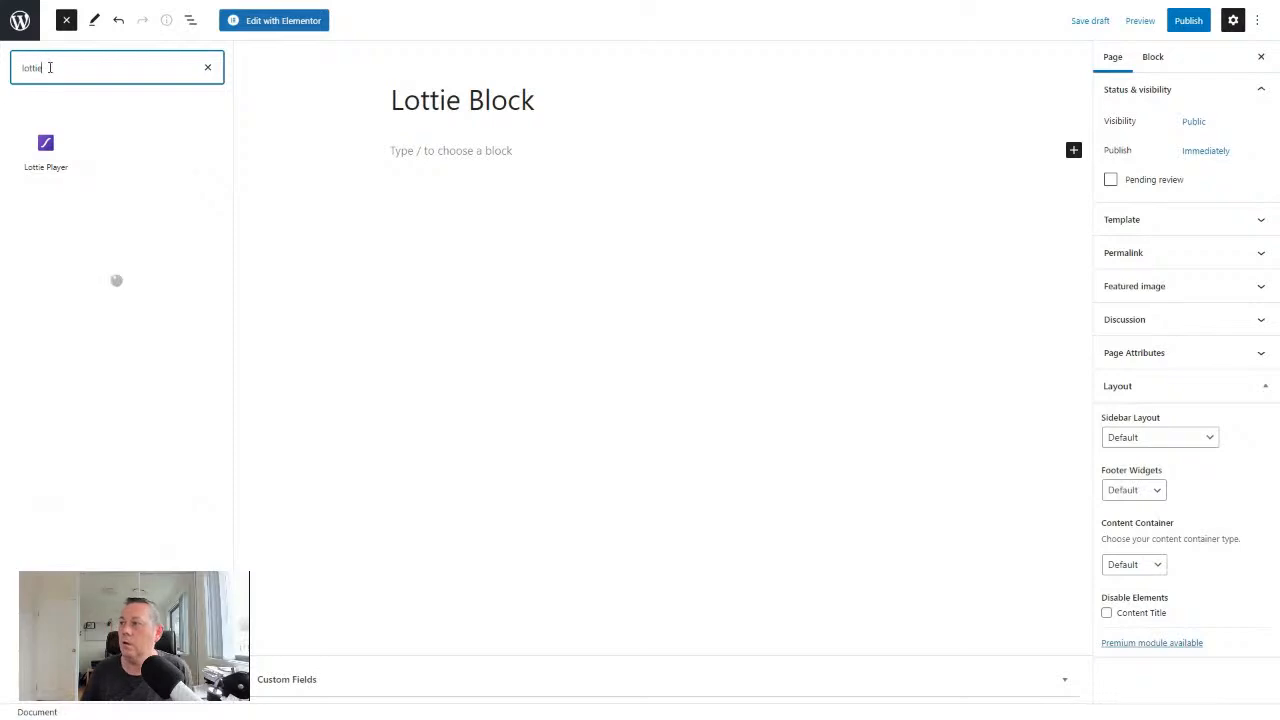
pyautogui.click(46, 148)
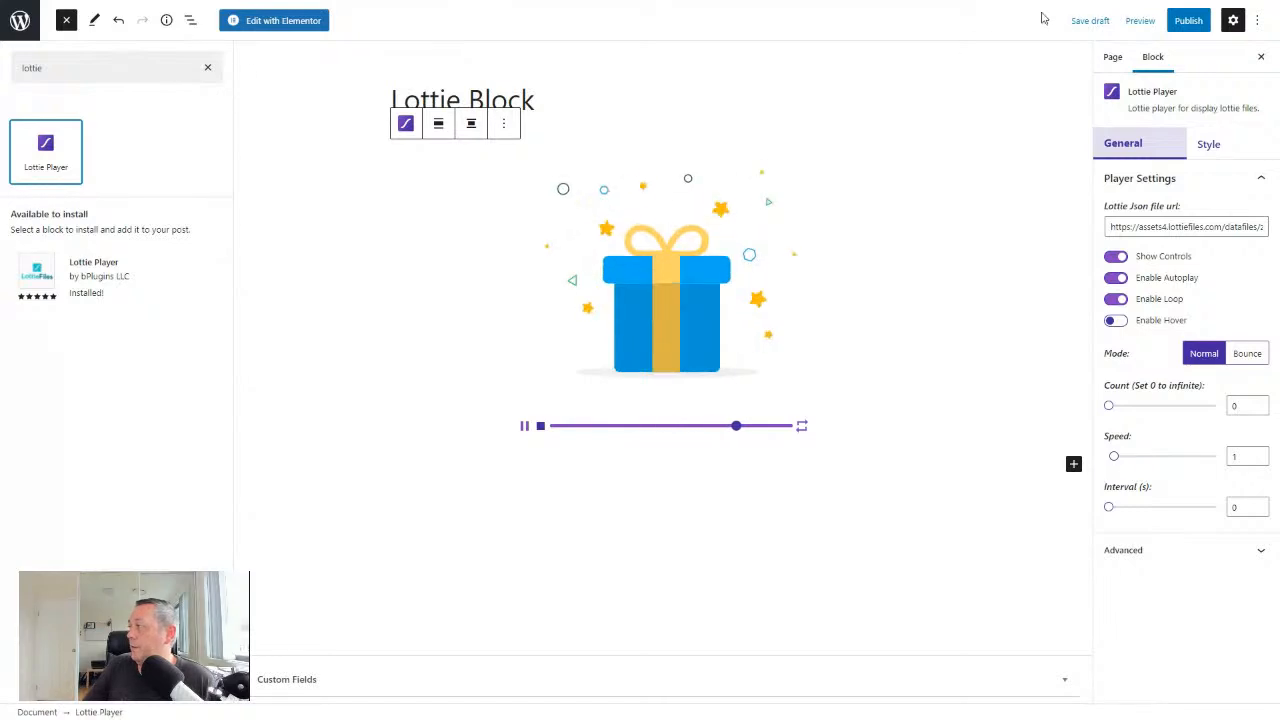
pyautogui.click(1105, 28)
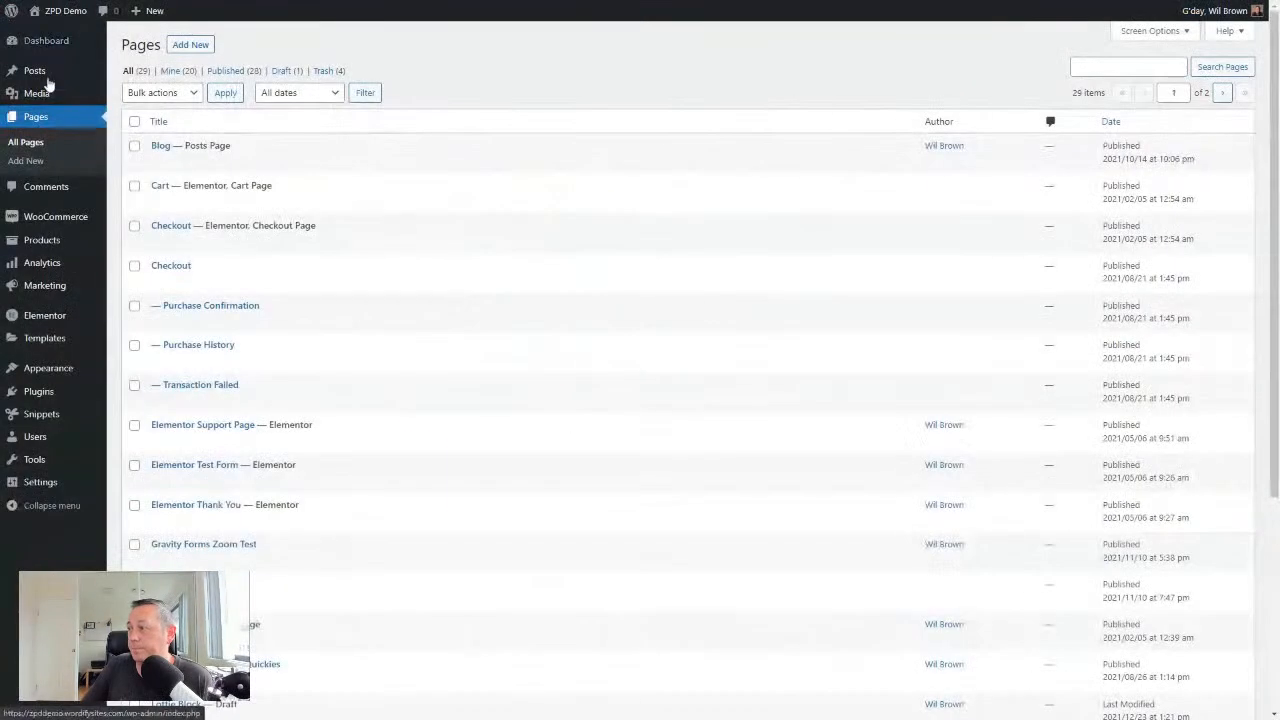
# Copy the file URL of astronaut.json from its attachment details in the Media Library.
pyautogui.click(38, 92)
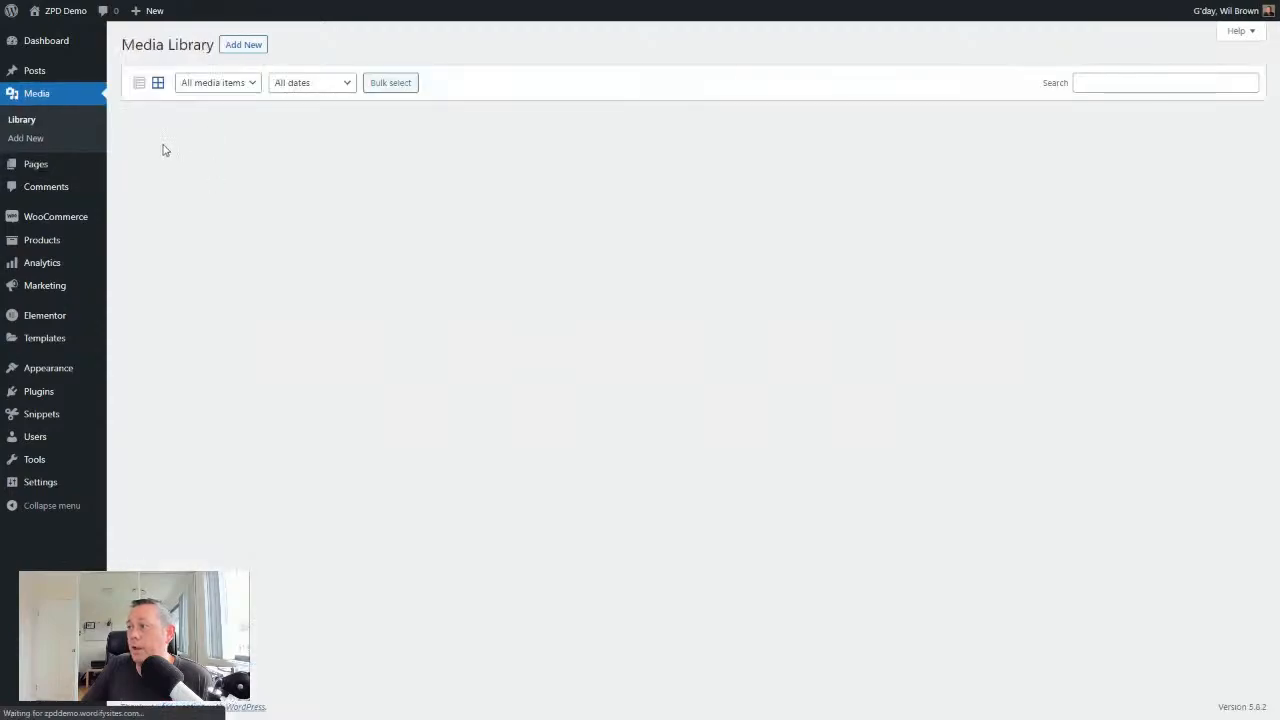
pyautogui.click(168, 162)
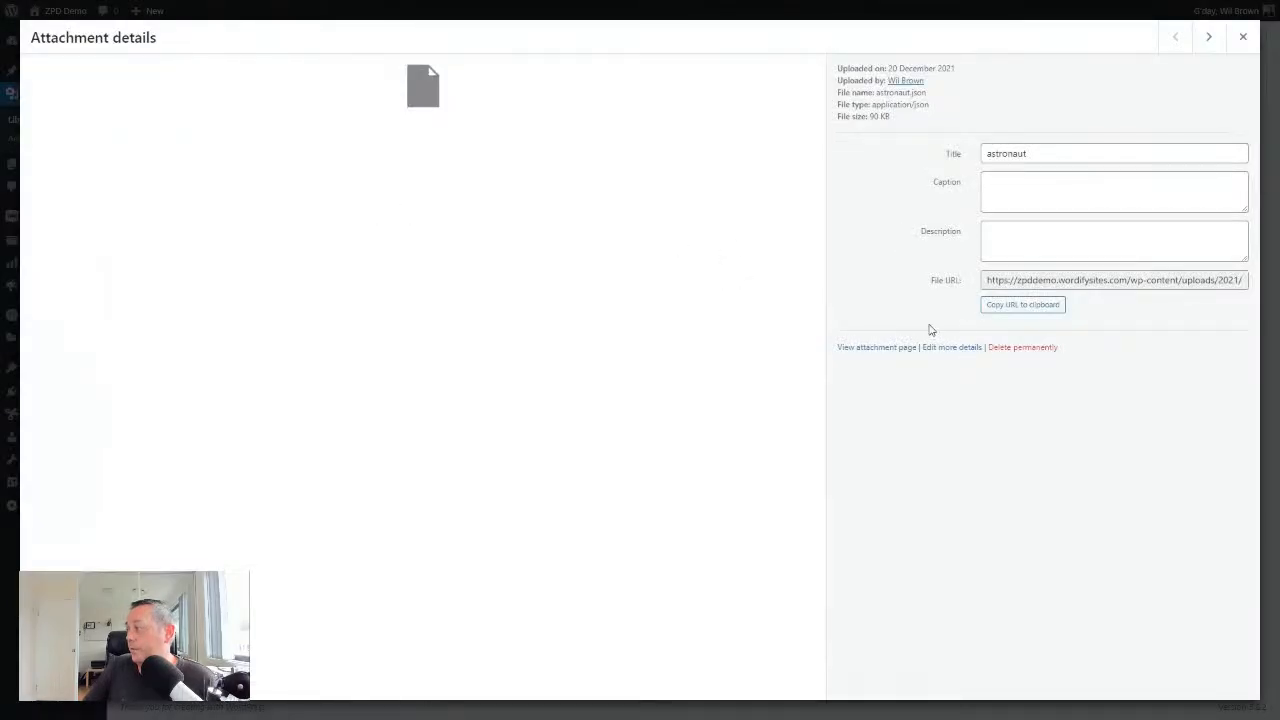
pyautogui.moveTo(996, 287); pyautogui.dragTo(1066, 317)
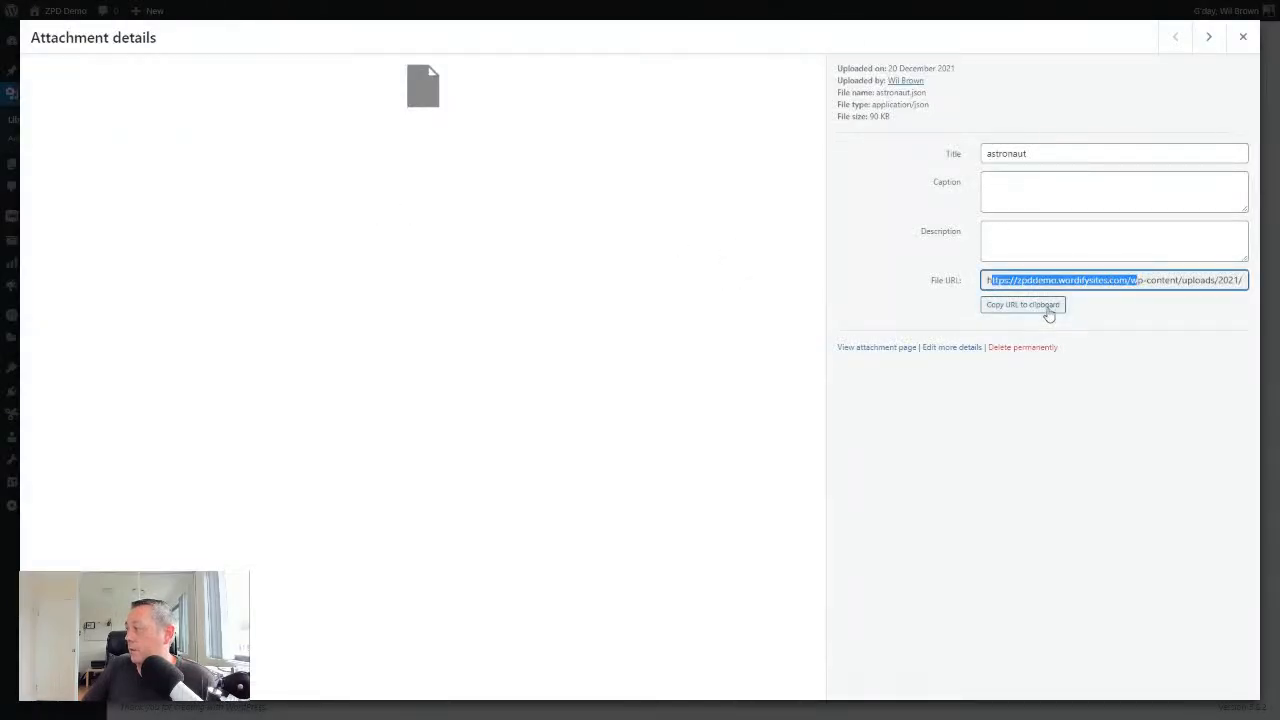
pyautogui.click(1048, 310)
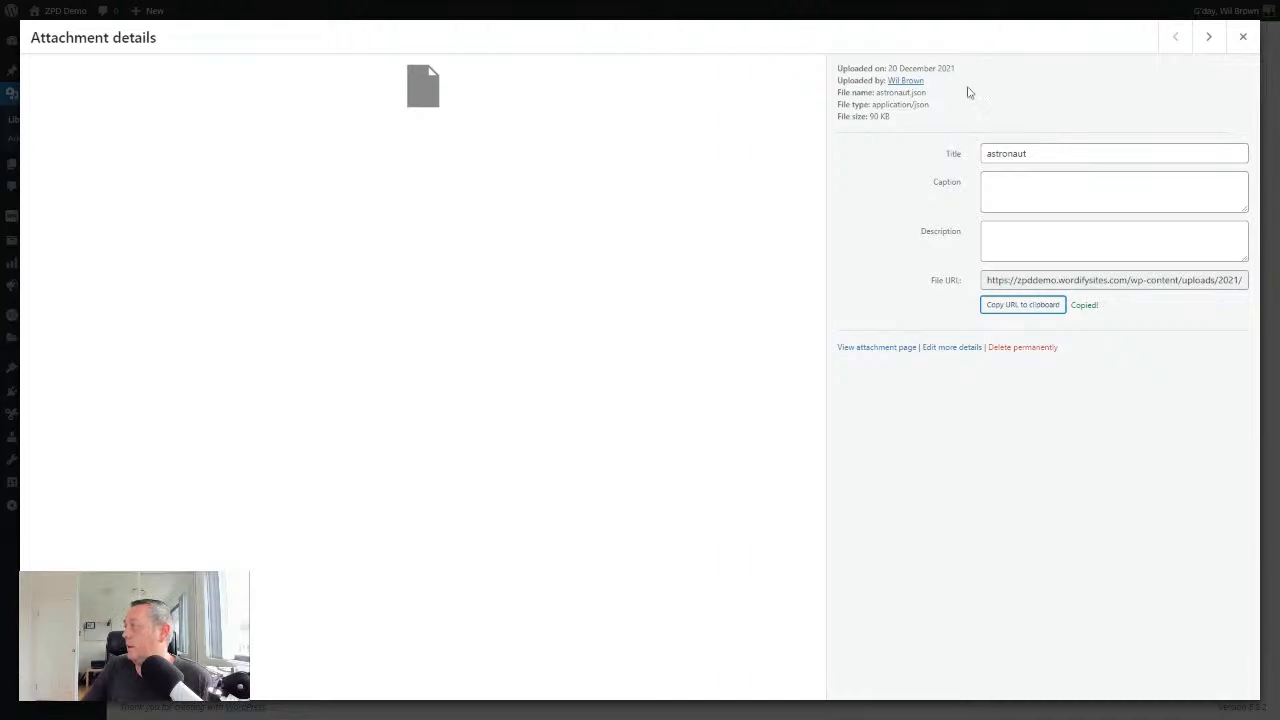
pyautogui.click(1243, 36)
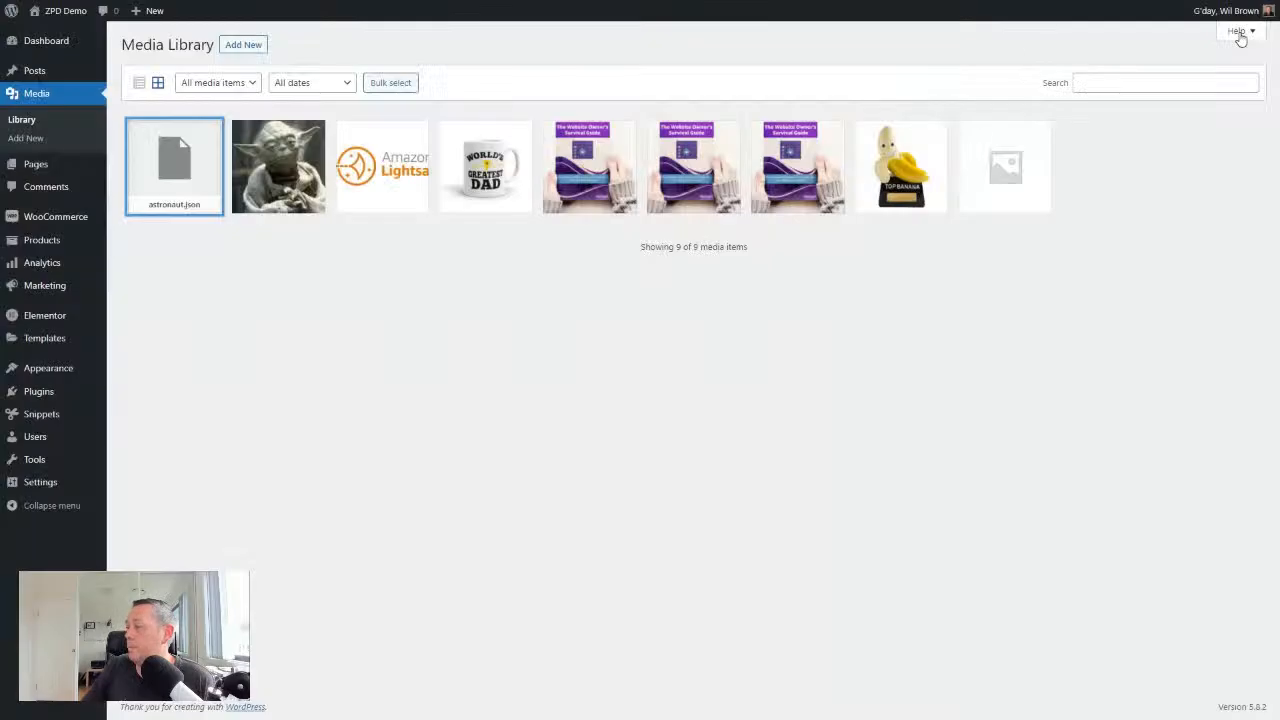
# Reopen the Lottie Block draft and replace the Lottie Player's JSON file URL with the copied astronaut.json URL.
pyautogui.click(54, 166)
pyautogui.scroll(-3, 293, 363)
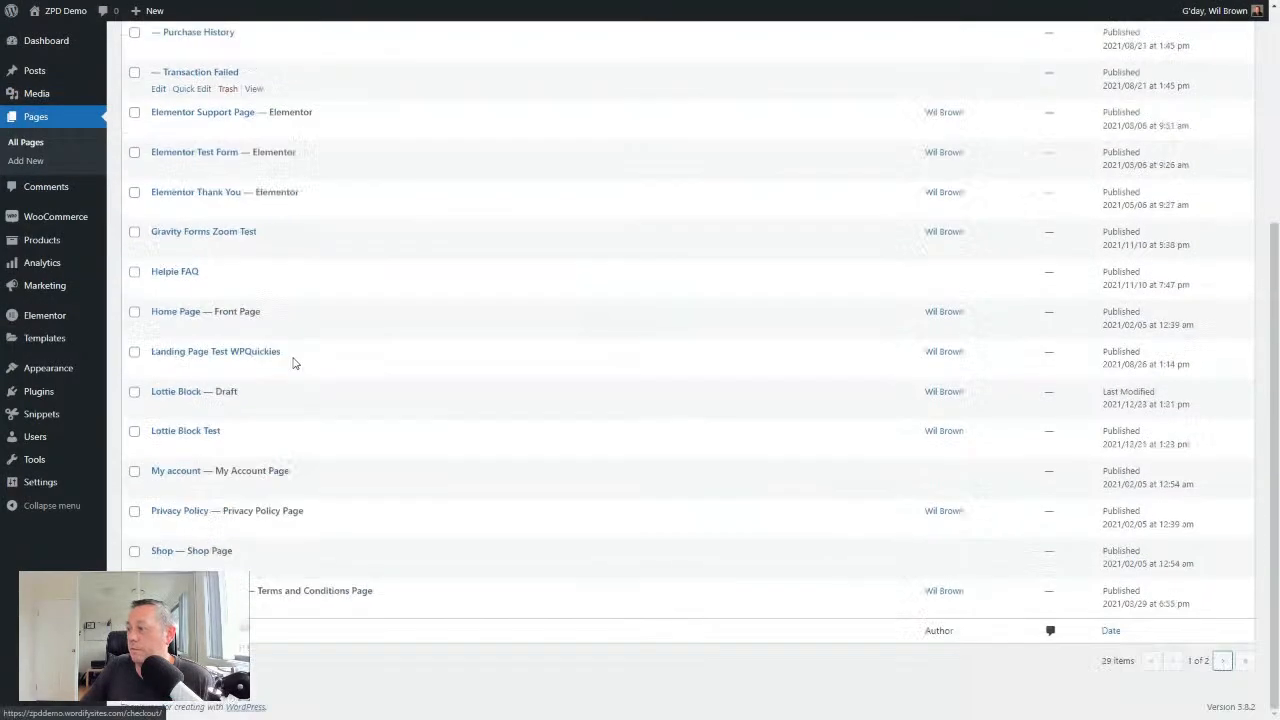
pyautogui.click(178, 392)
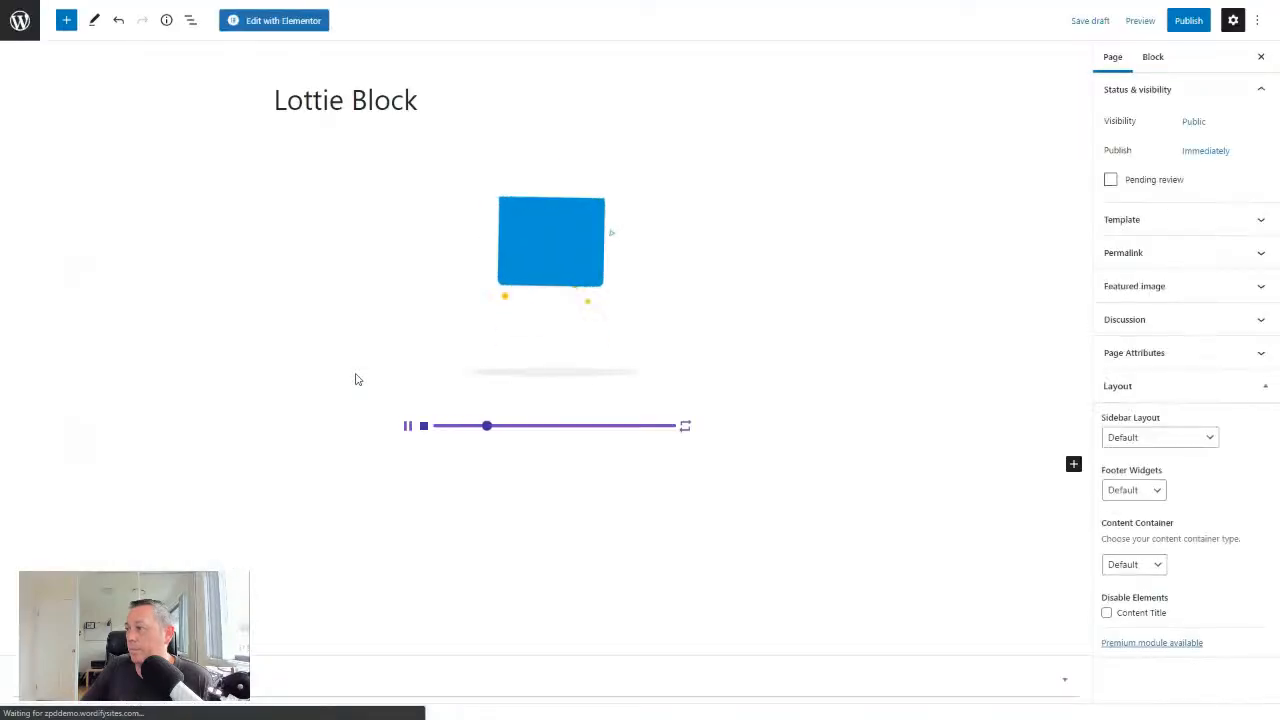
pyautogui.click(551, 289)
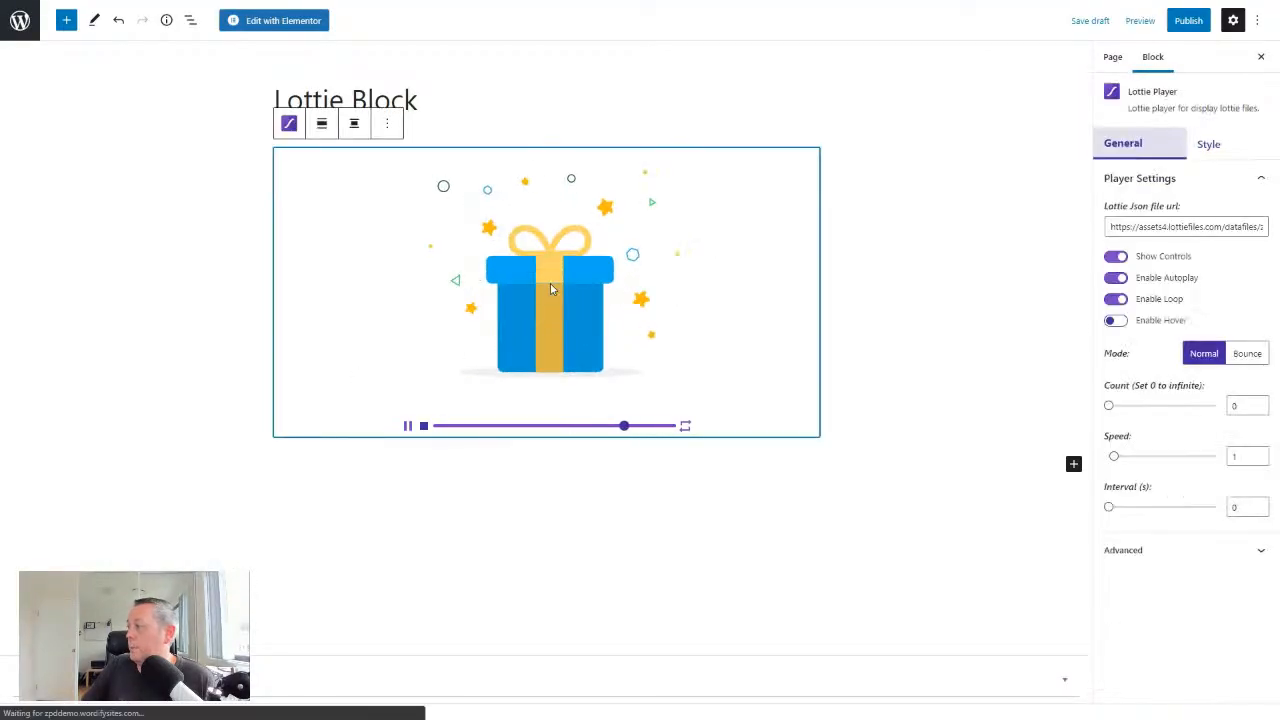
pyautogui.moveTo(1110, 227); pyautogui.dragTo(1278, 232)
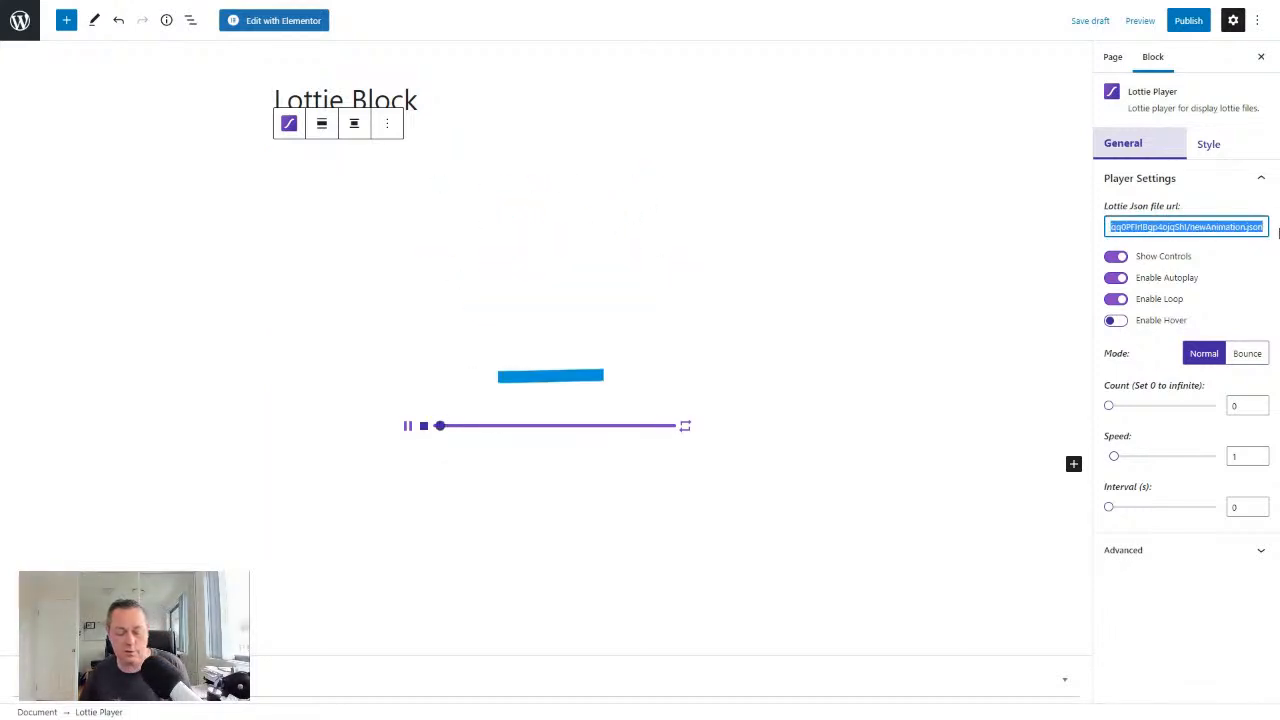
pyautogui.hotkey('ctrl', 'v')
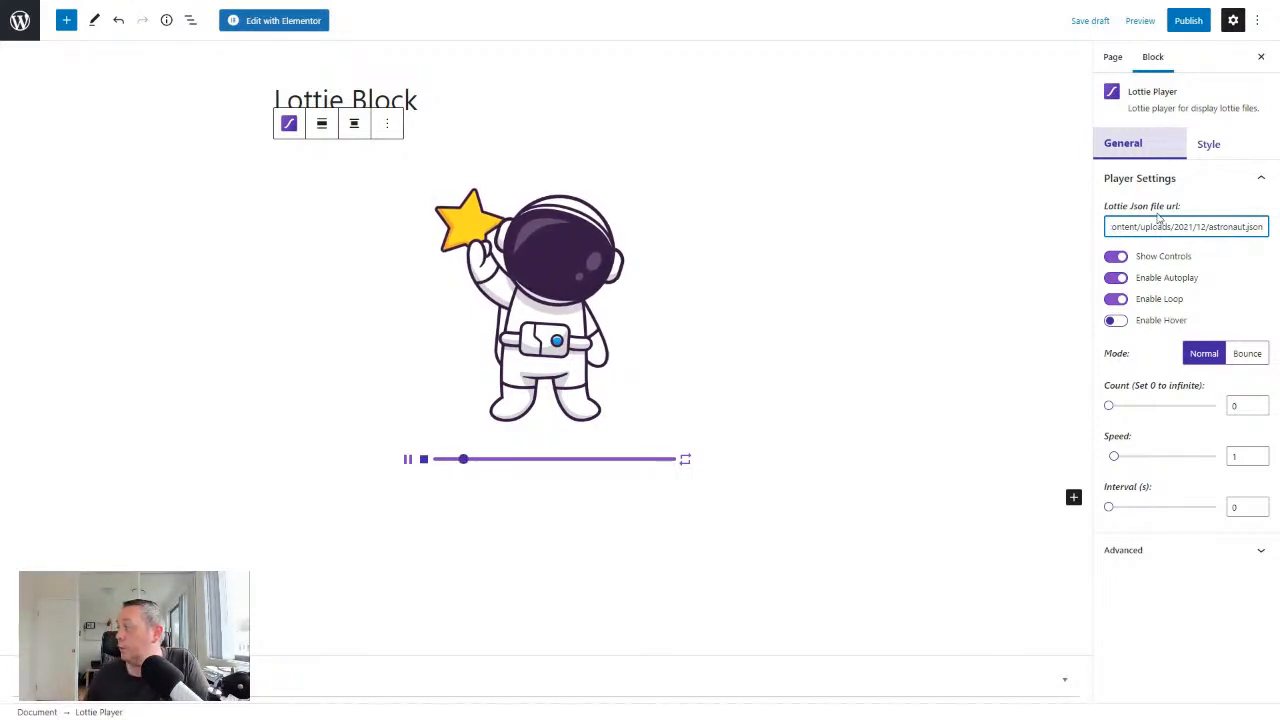
# Review the Lottie Player's player and controls style options, and return to its general settings.
pyautogui.click(1218, 146)
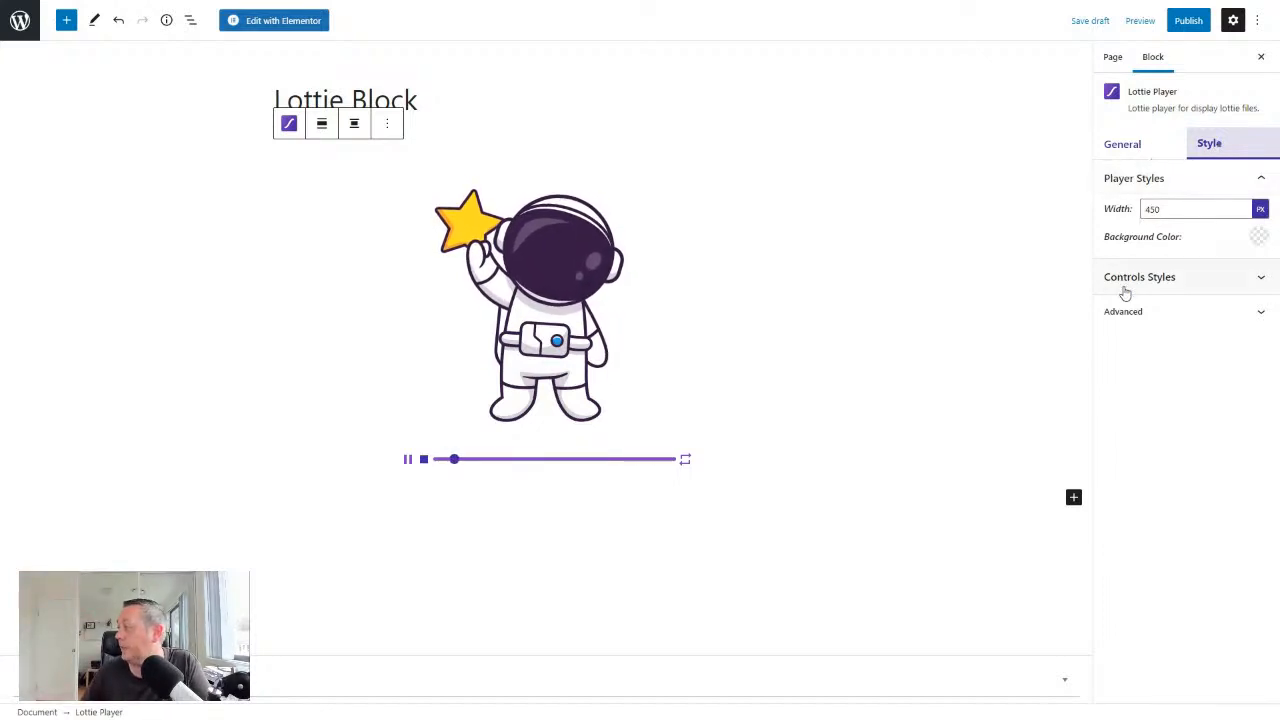
pyautogui.click(1252, 287)
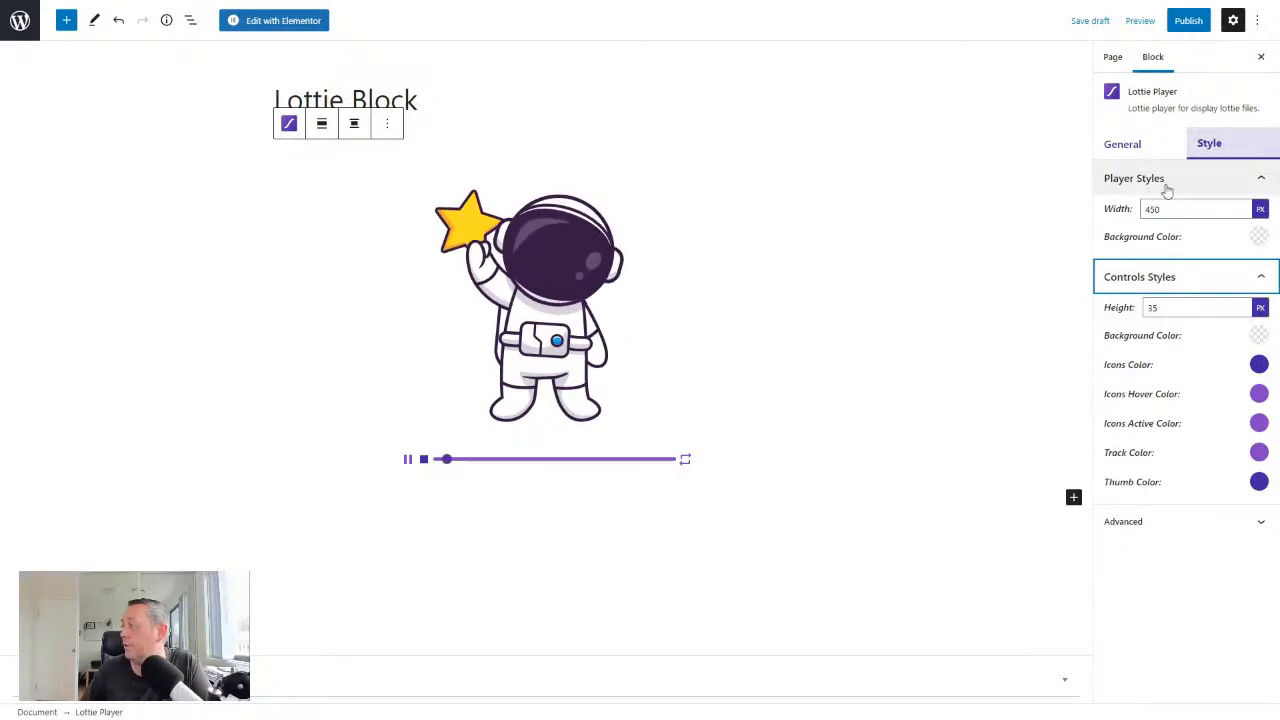
pyautogui.click(1125, 146)
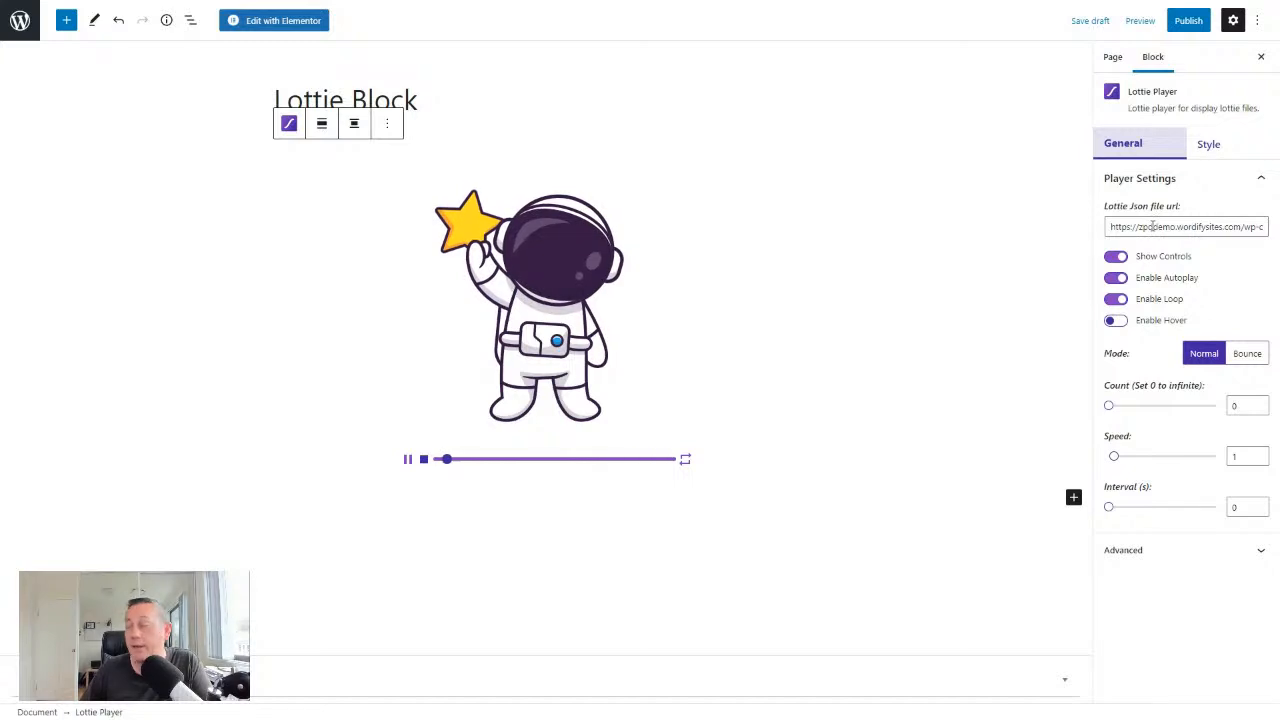
# Try the Show Controls, Enable Autoplay and Enable Loop options of the Lottie Player, leaving all three enabled.
pyautogui.click(1116, 257)
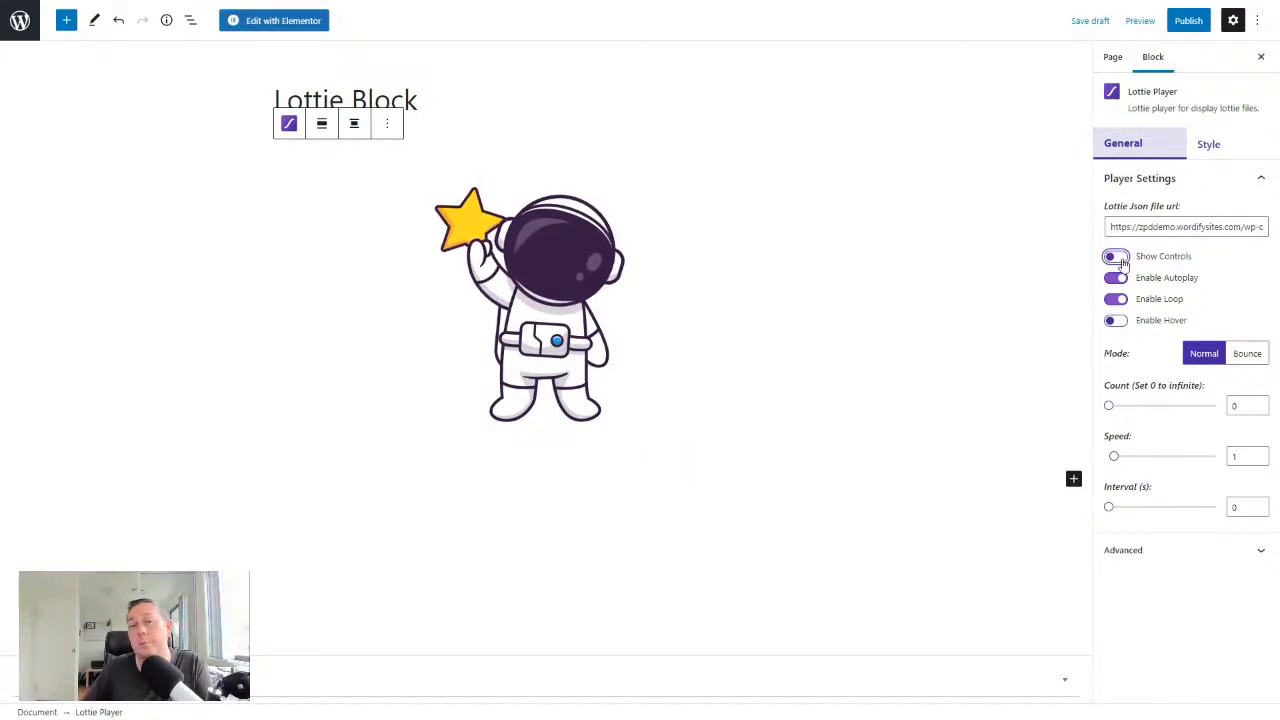
pyautogui.click(1118, 258)
pyautogui.click(1118, 279)
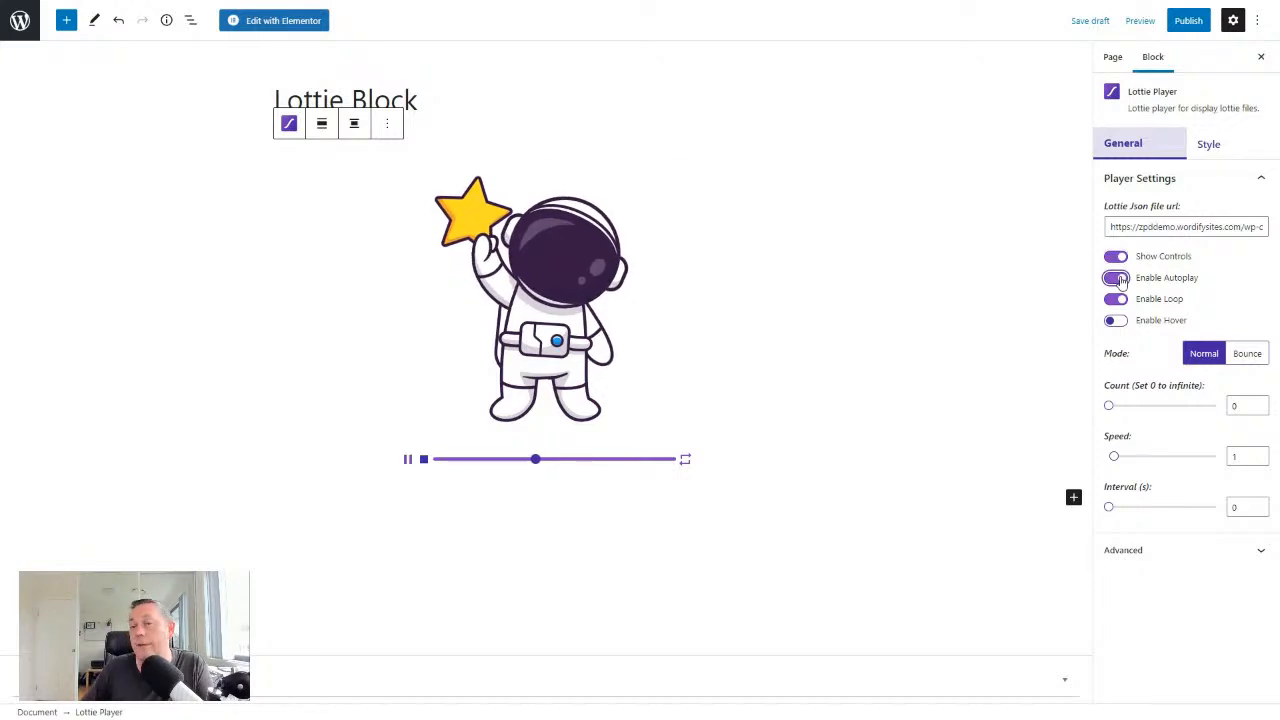
pyautogui.click(1117, 300)
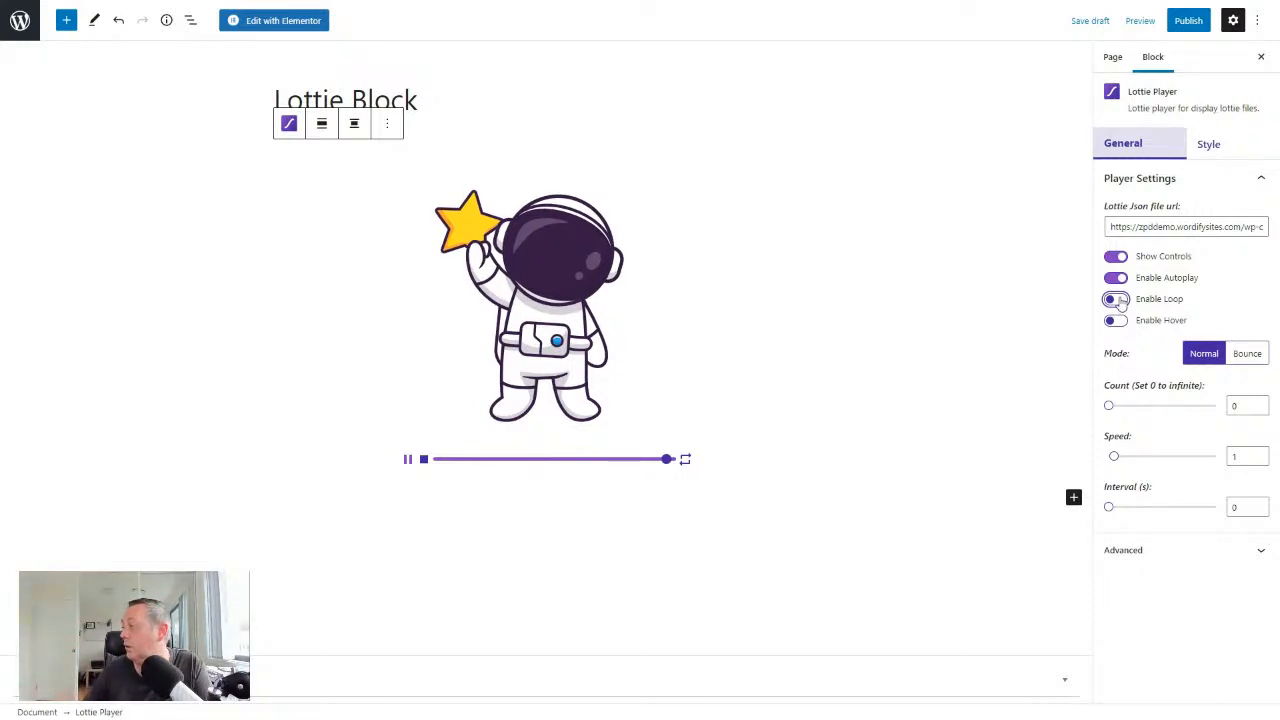
pyautogui.click(1117, 299)
# Turn on Enable Hover for the Lottie Player, set its mode to Bounce, and save the draft.
pyautogui.click(1115, 321)
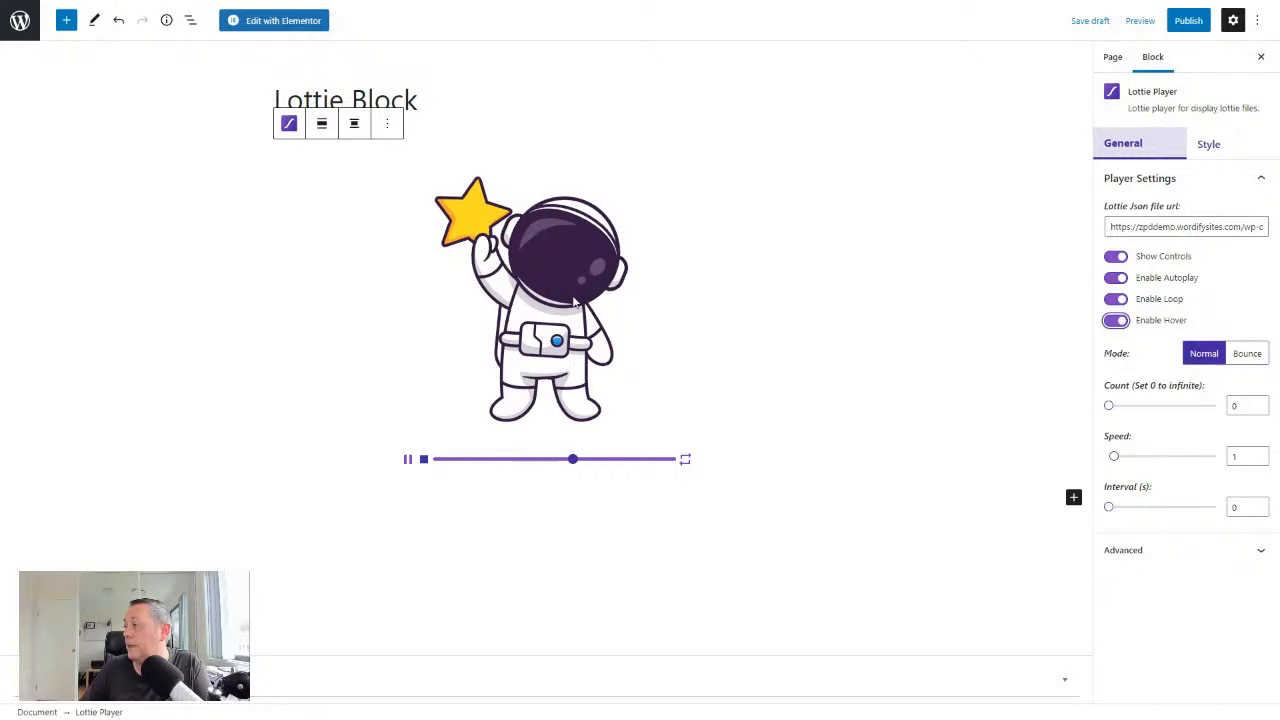
pyautogui.click(1240, 358)
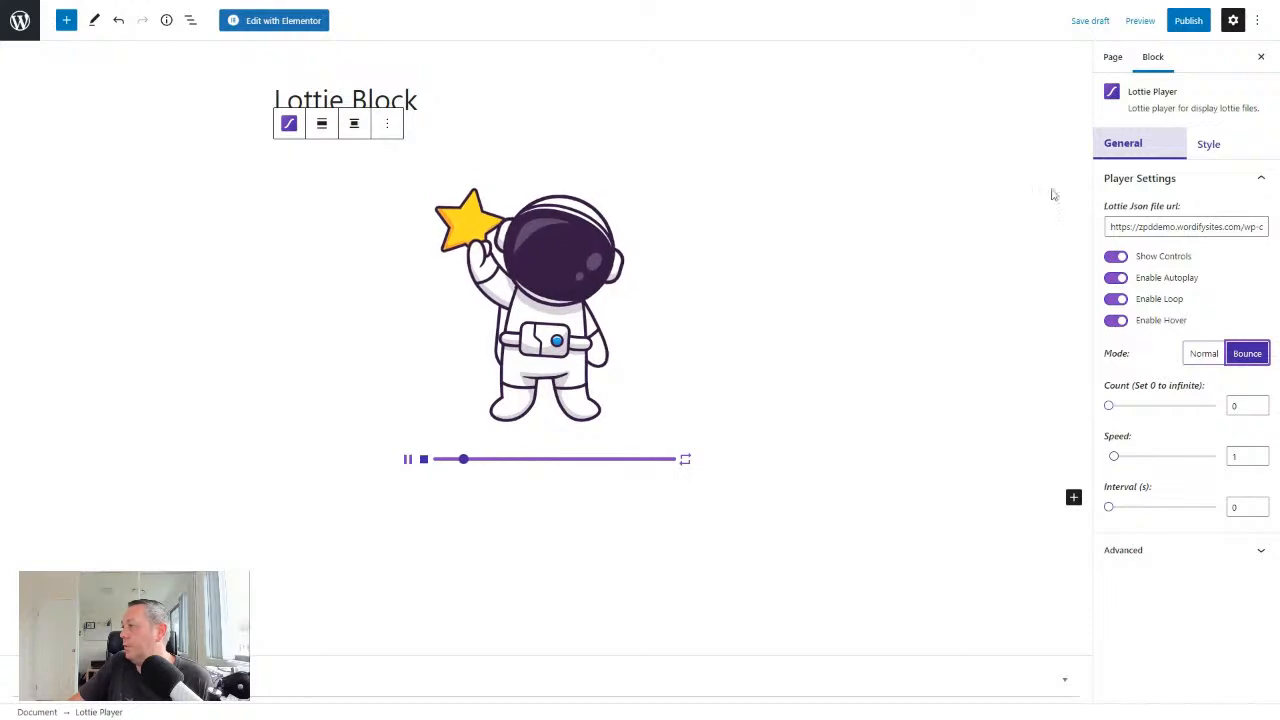
pyautogui.click(1089, 22)
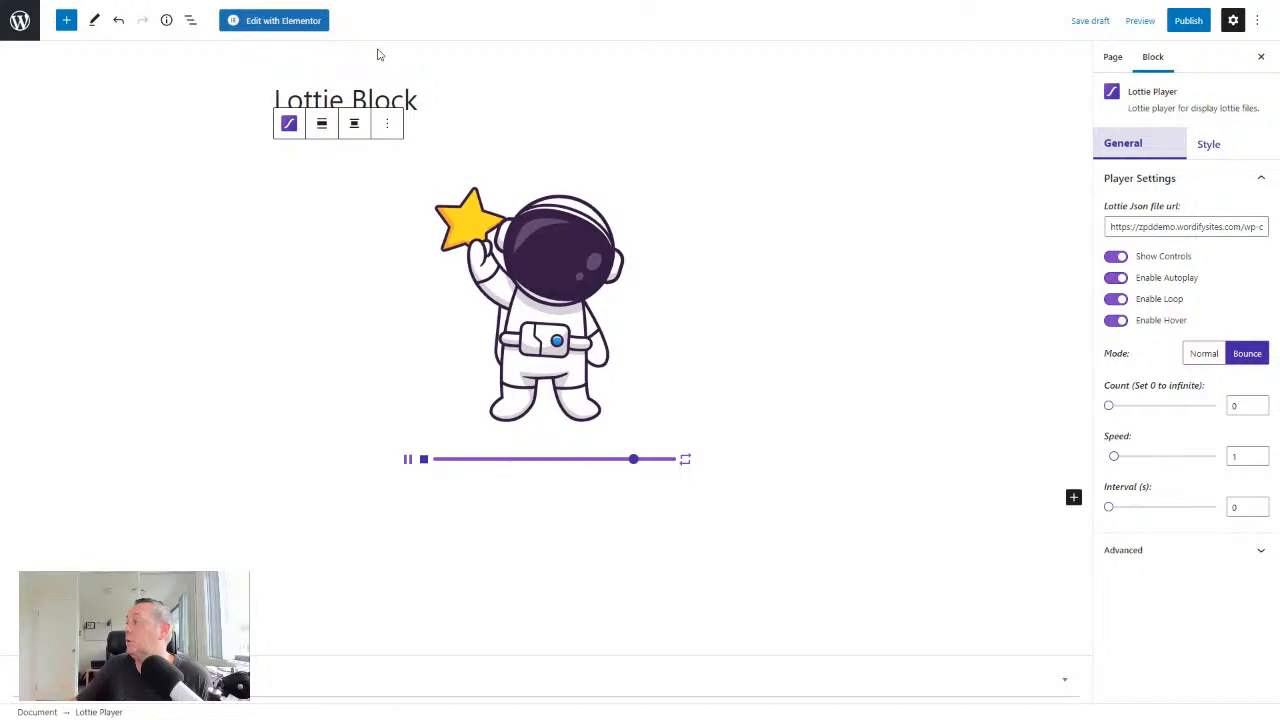
# Create a new WordPress page titled "Lottie Element" and save it as a draft.
pyautogui.click(24, 30)
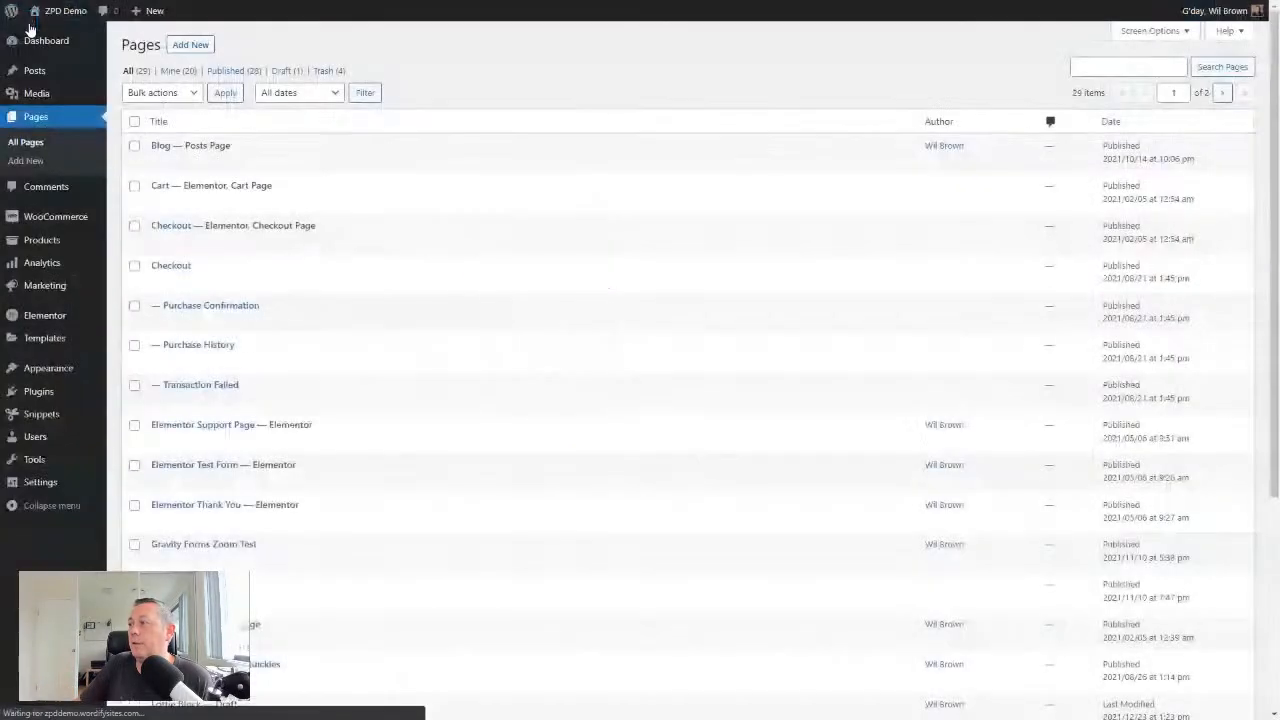
pyautogui.rightClick(172, 52)
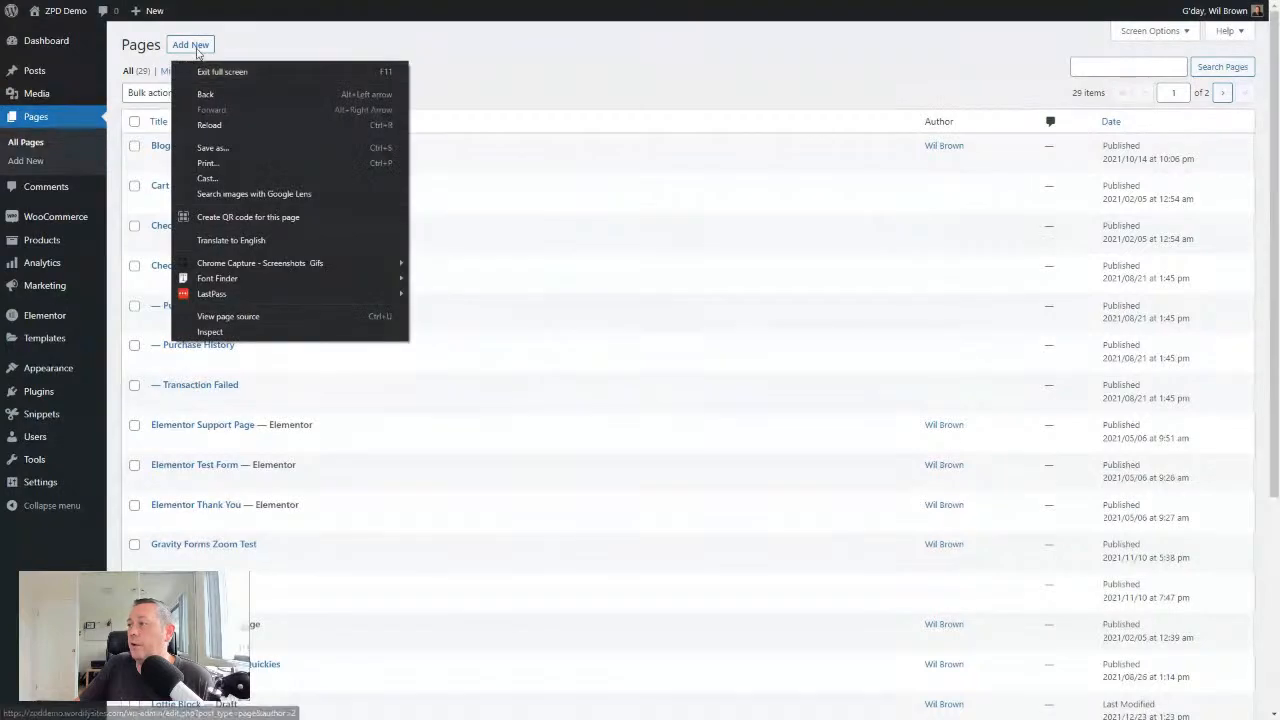
pyautogui.click(193, 46)
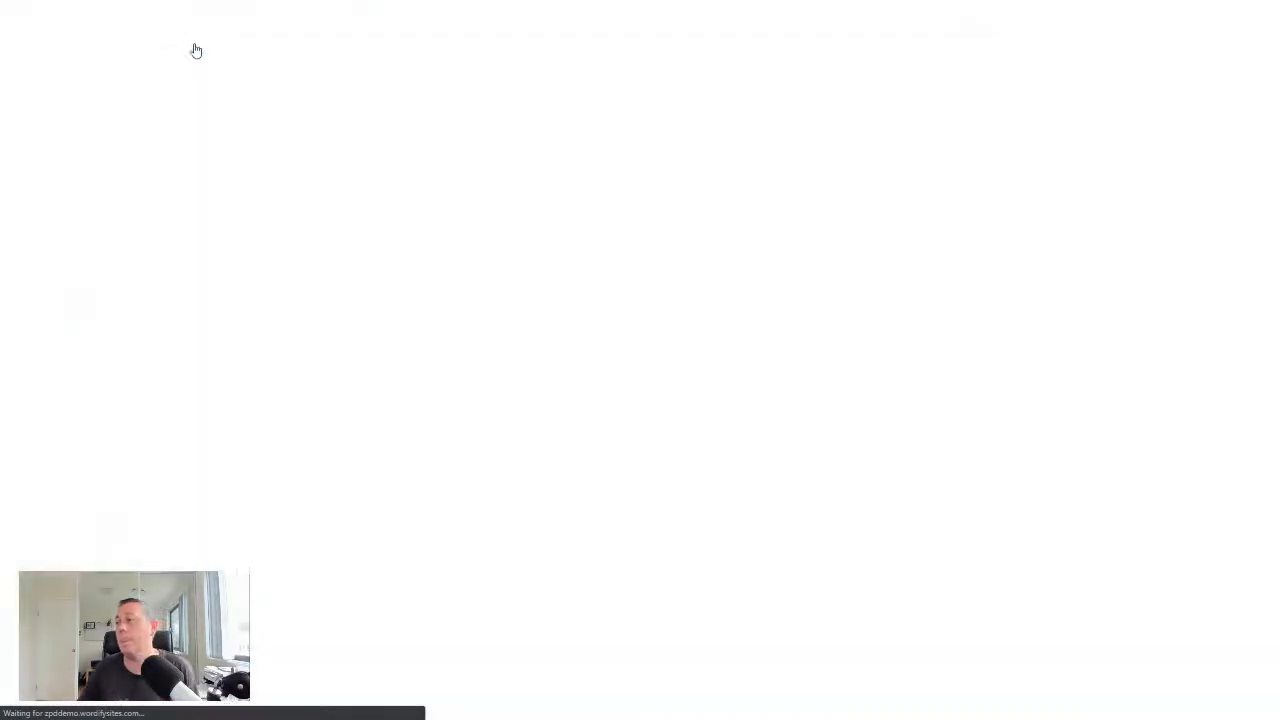
pyautogui.write('Elem')
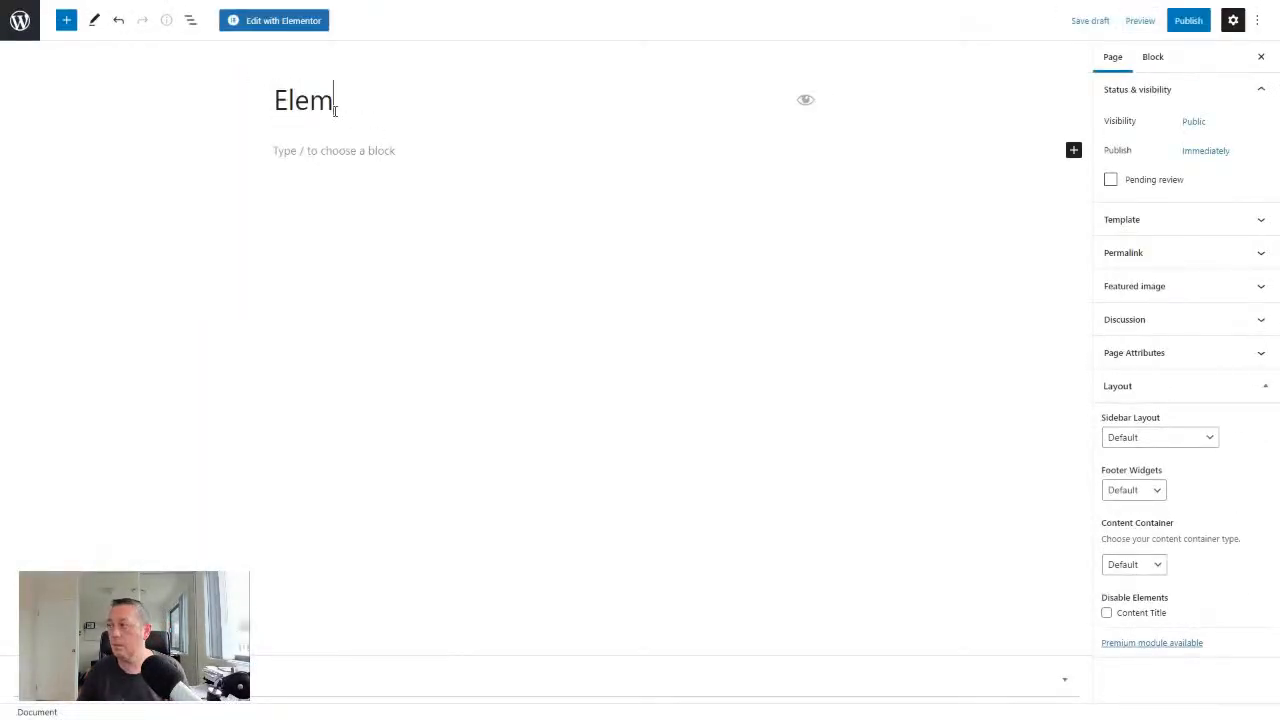
pyautogui.press('BackSpace')
pyautogui.press('BackSpace')
pyautogui.press('BackSpace')
pyautogui.press('BackSpace')
pyautogui.write('Lottie')
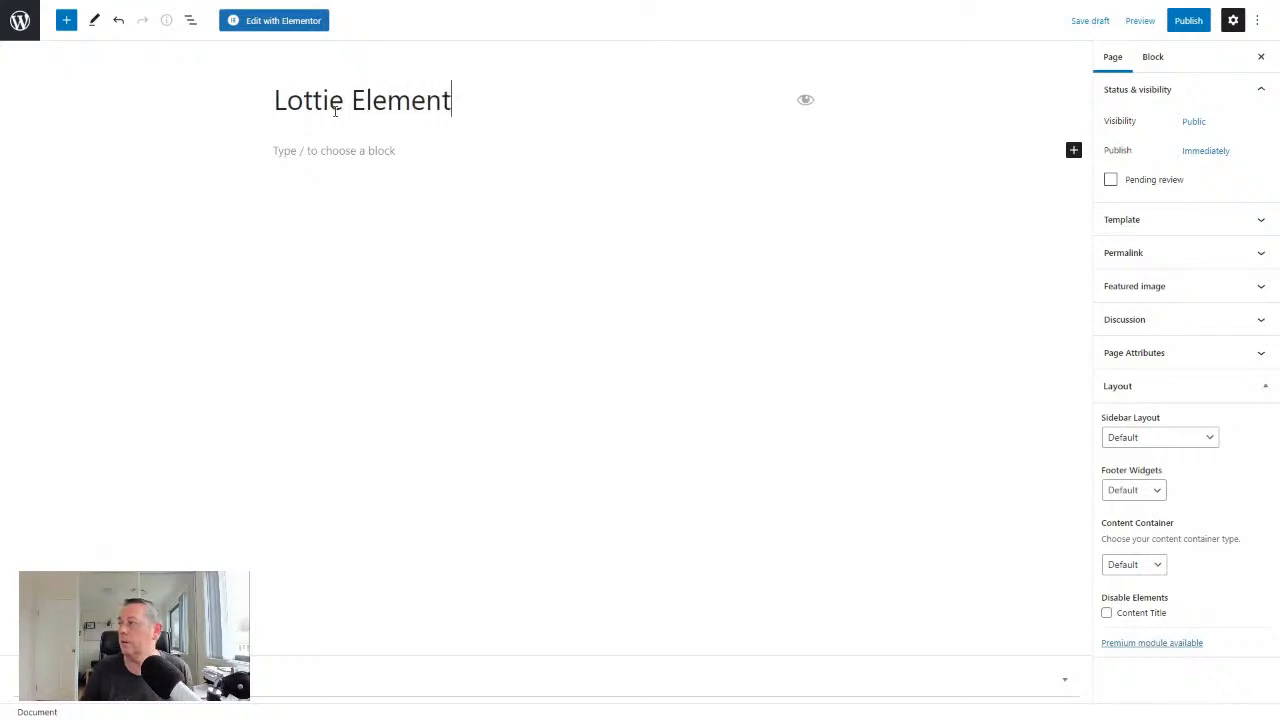
pyautogui.click(1110, 24)
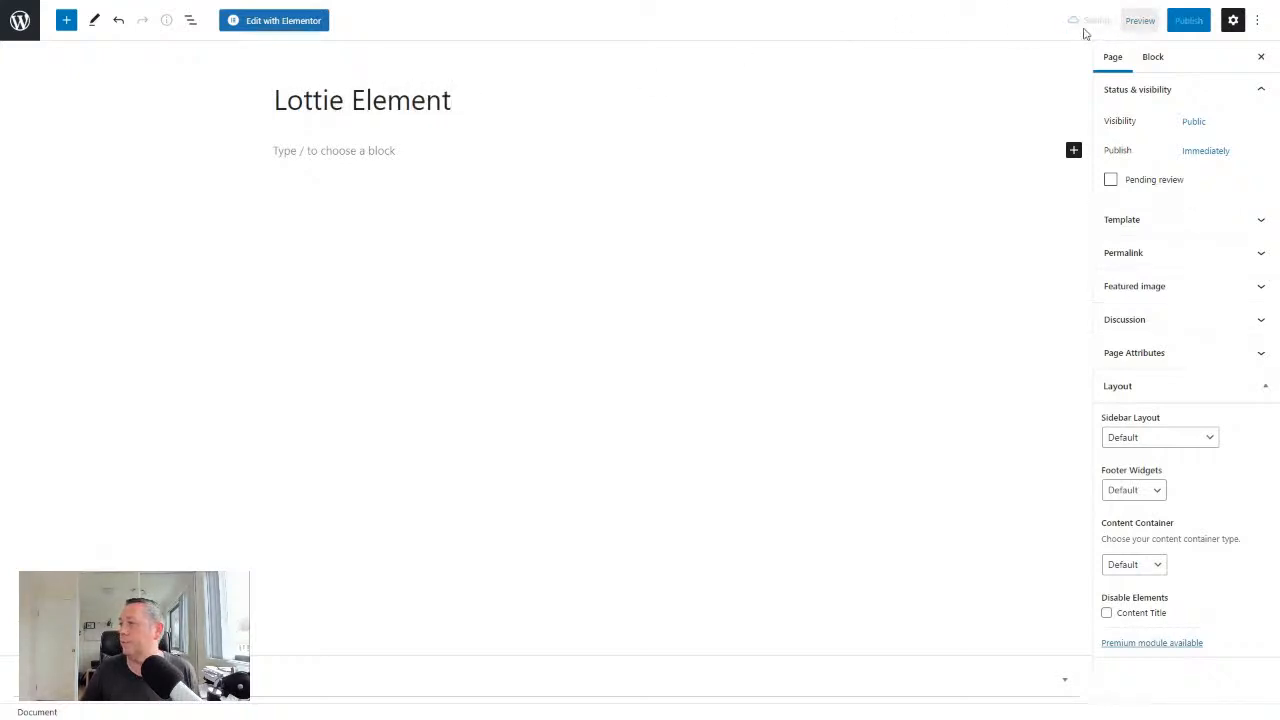
# Open the Lottie Element page in Elementor and add a Lottie widget to its empty content area.
pyautogui.click(270, 22)
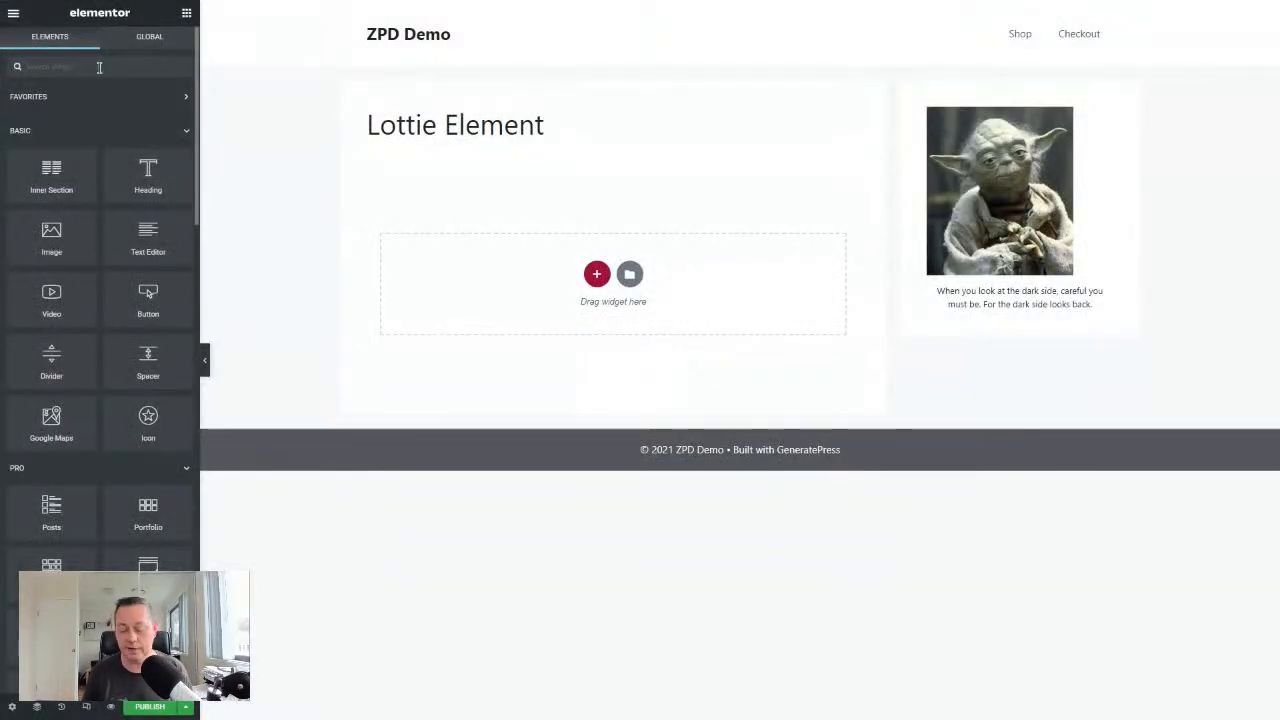
pyautogui.click(99, 67)
pyautogui.write('lottie')
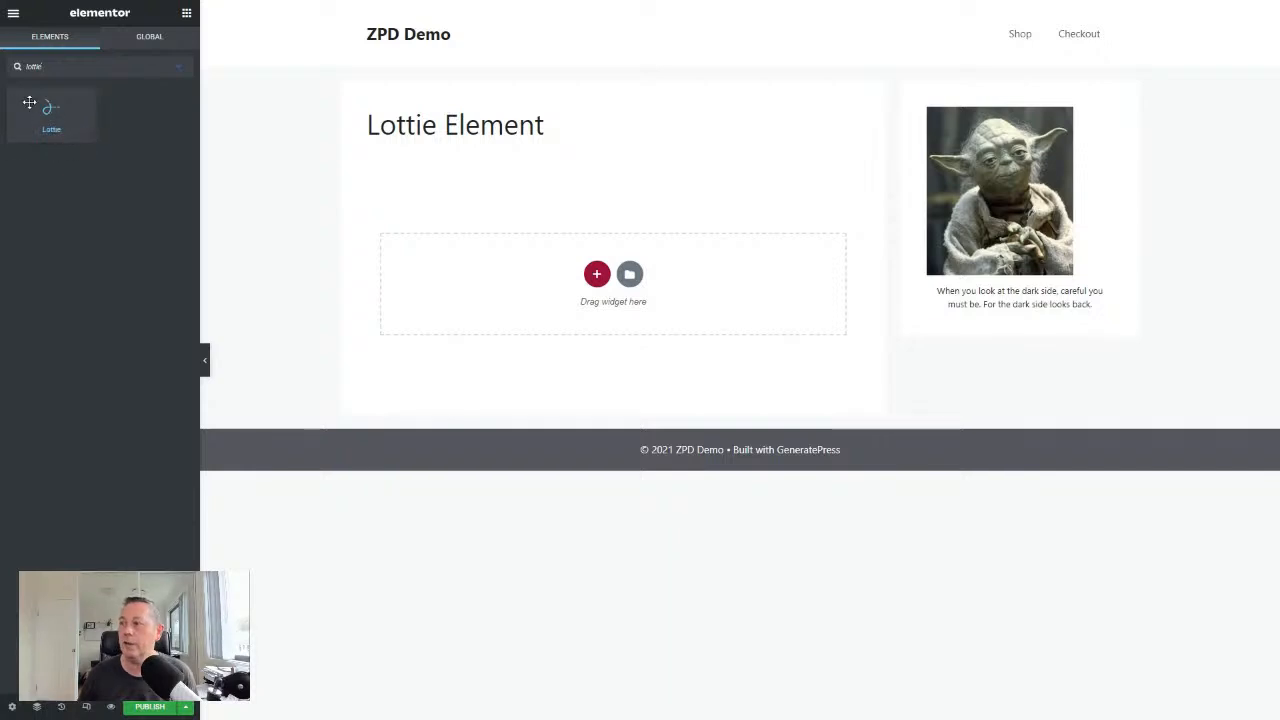
pyautogui.moveTo(41, 113); pyautogui.dragTo(437, 271)
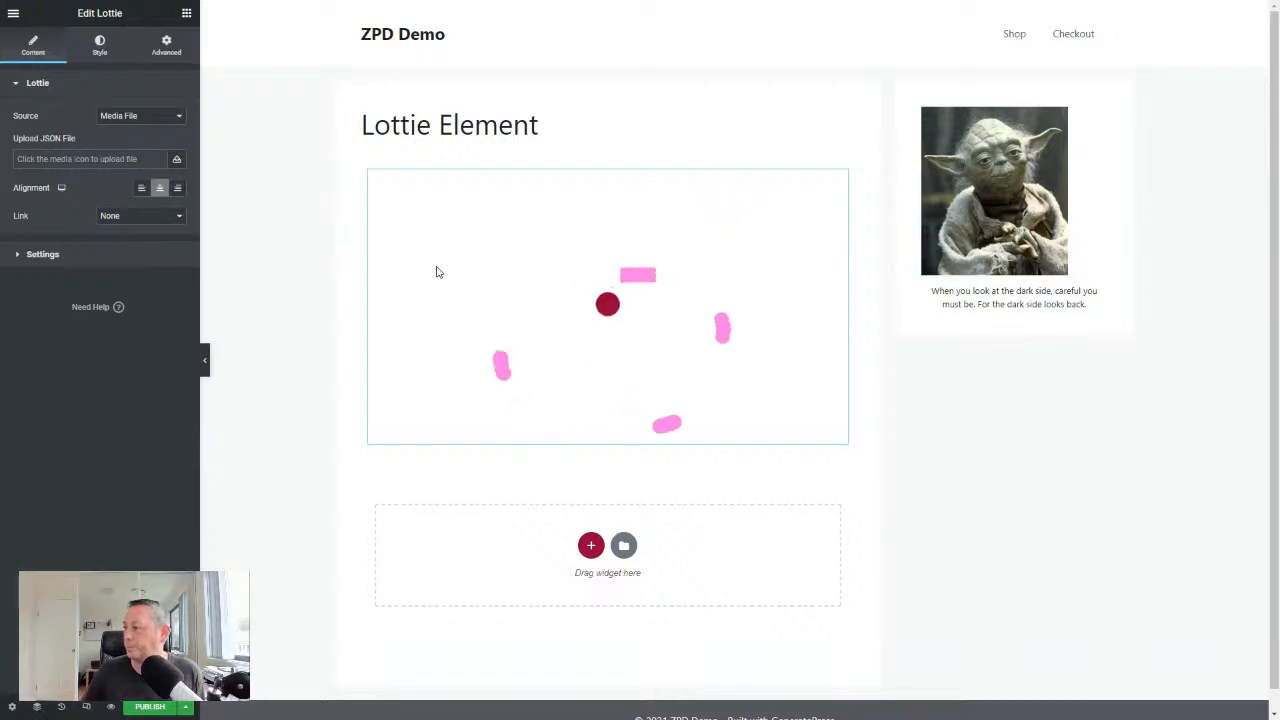
# Load astronaut.json from the media library as the Lottie widget's JSON file.
pyautogui.click(90, 160)
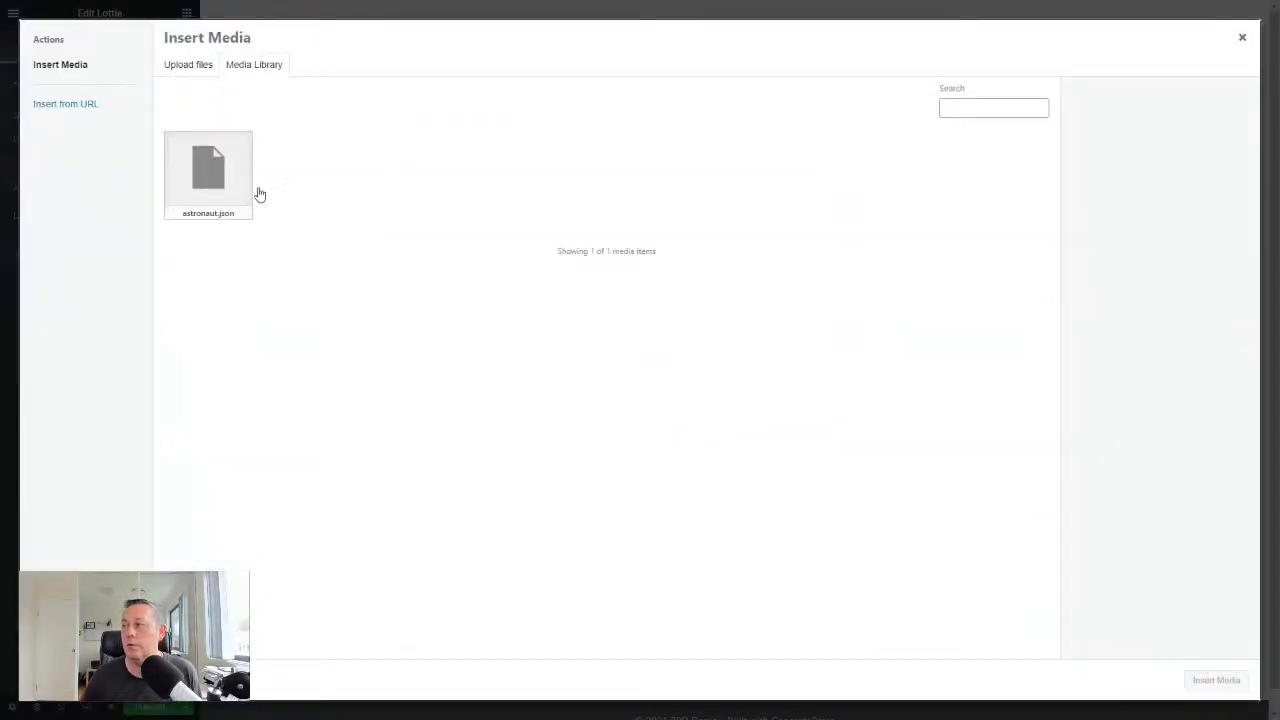
pyautogui.click(197, 190)
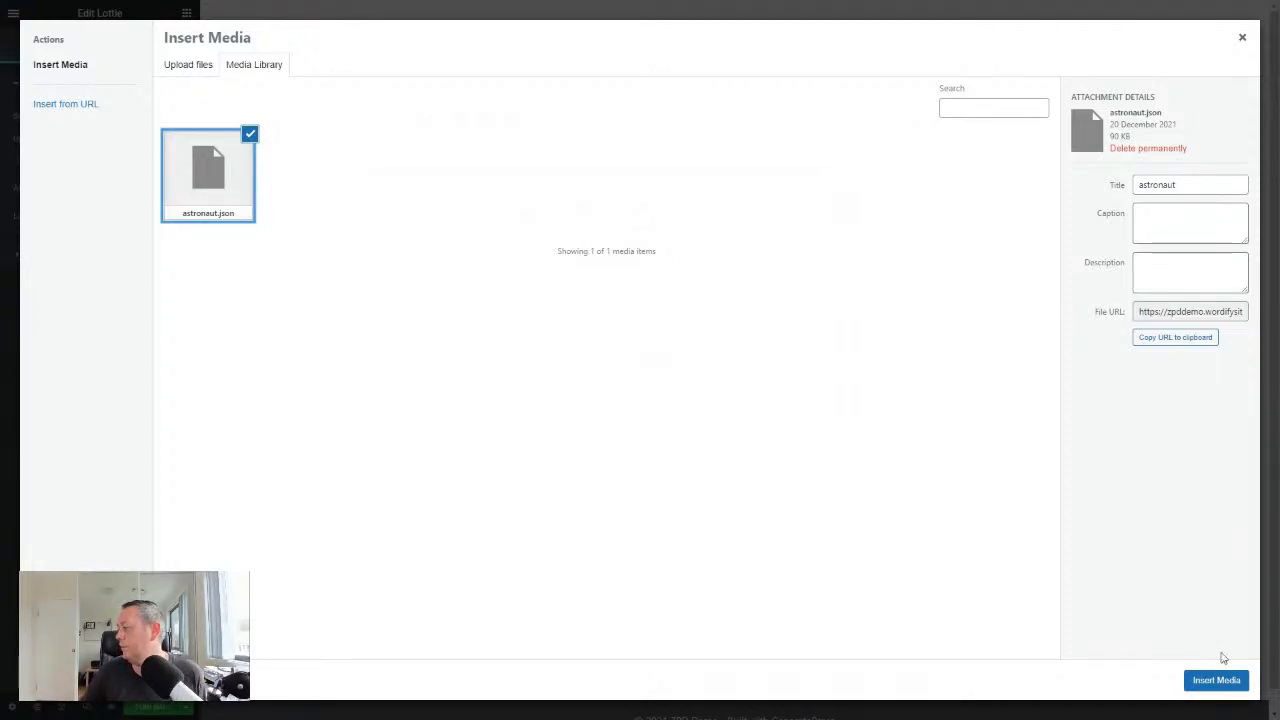
pyautogui.click(1213, 687)
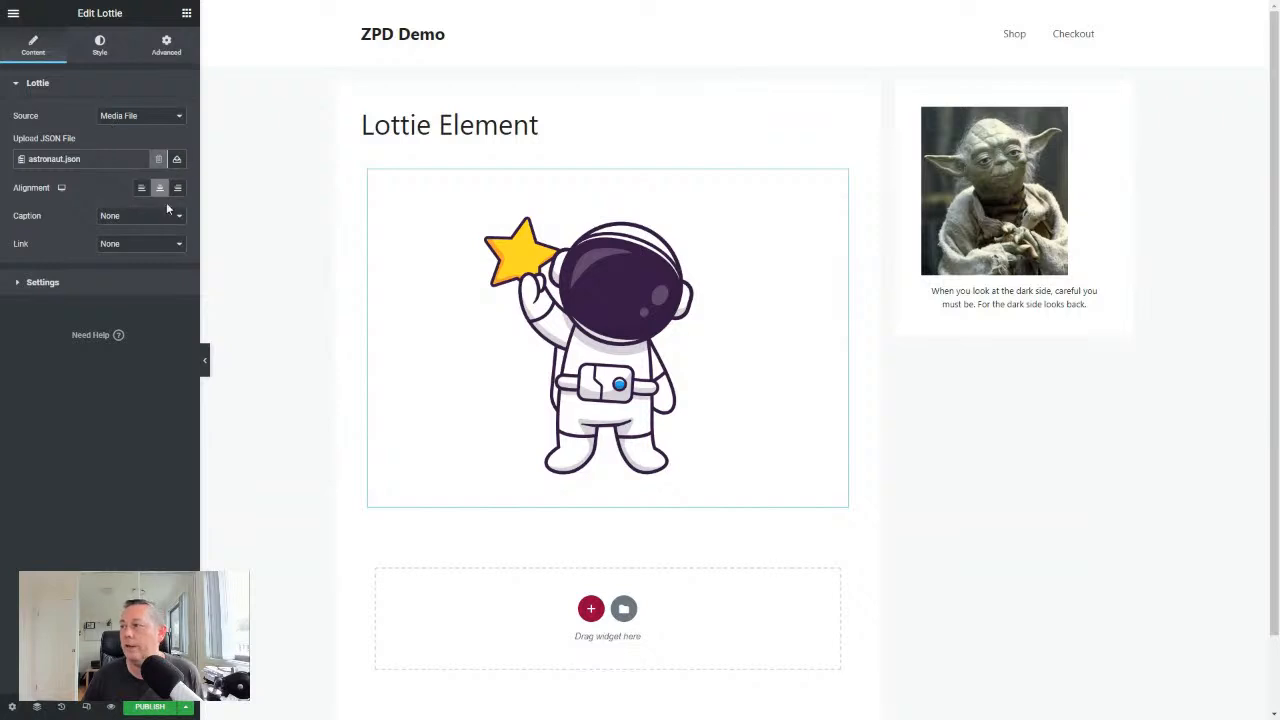
# Check the Lottie widget's trigger options, keep Viewport, and enable Loop and Reverse.
pyautogui.click(38, 282)
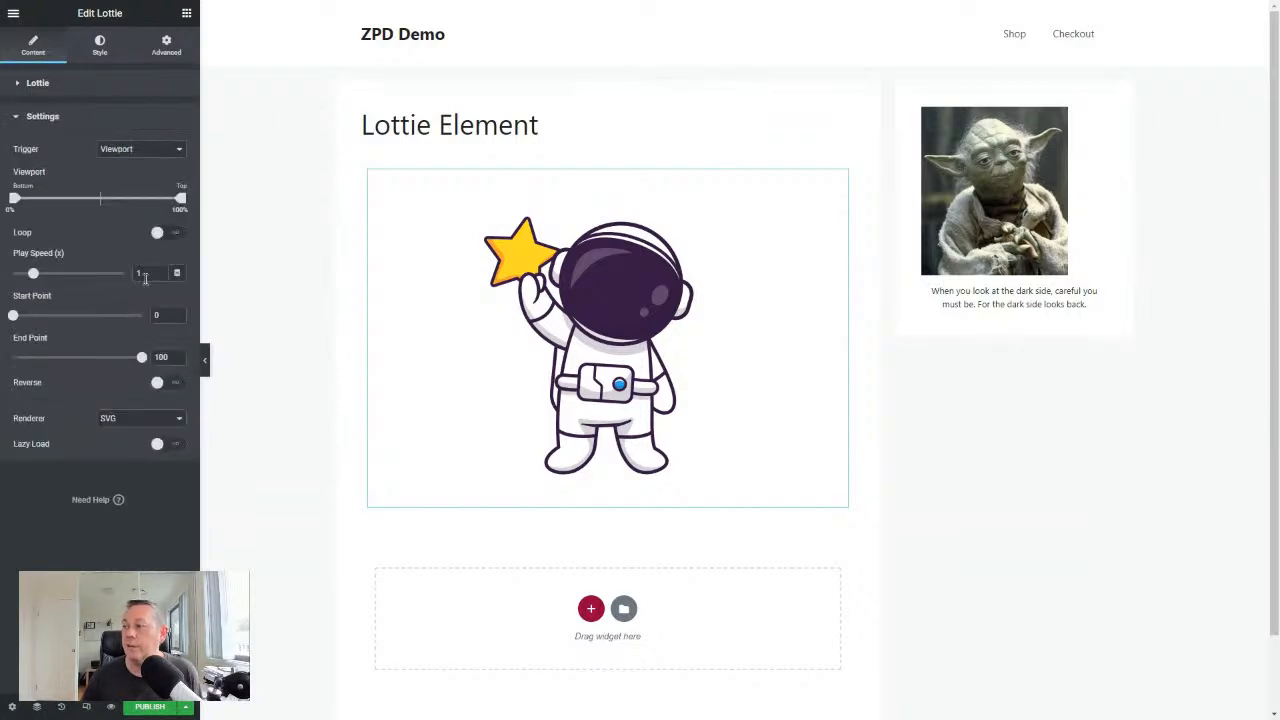
pyautogui.click(146, 152)
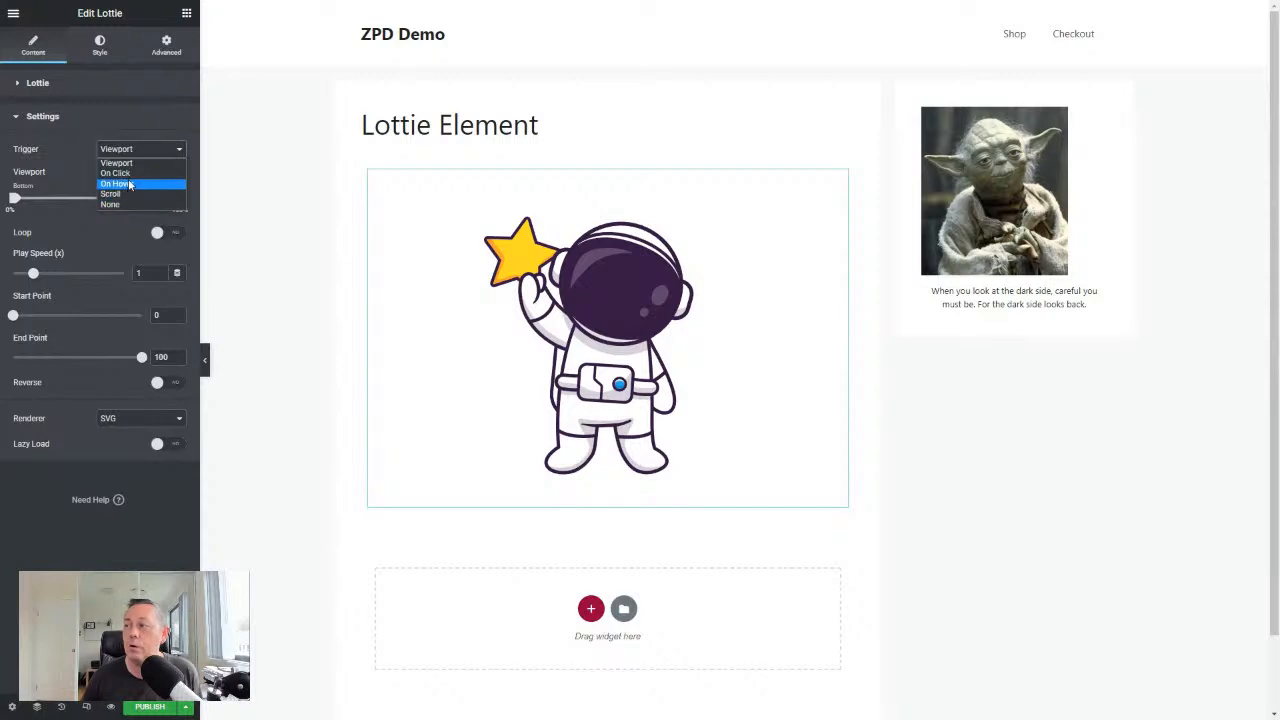
pyautogui.click(72, 172)
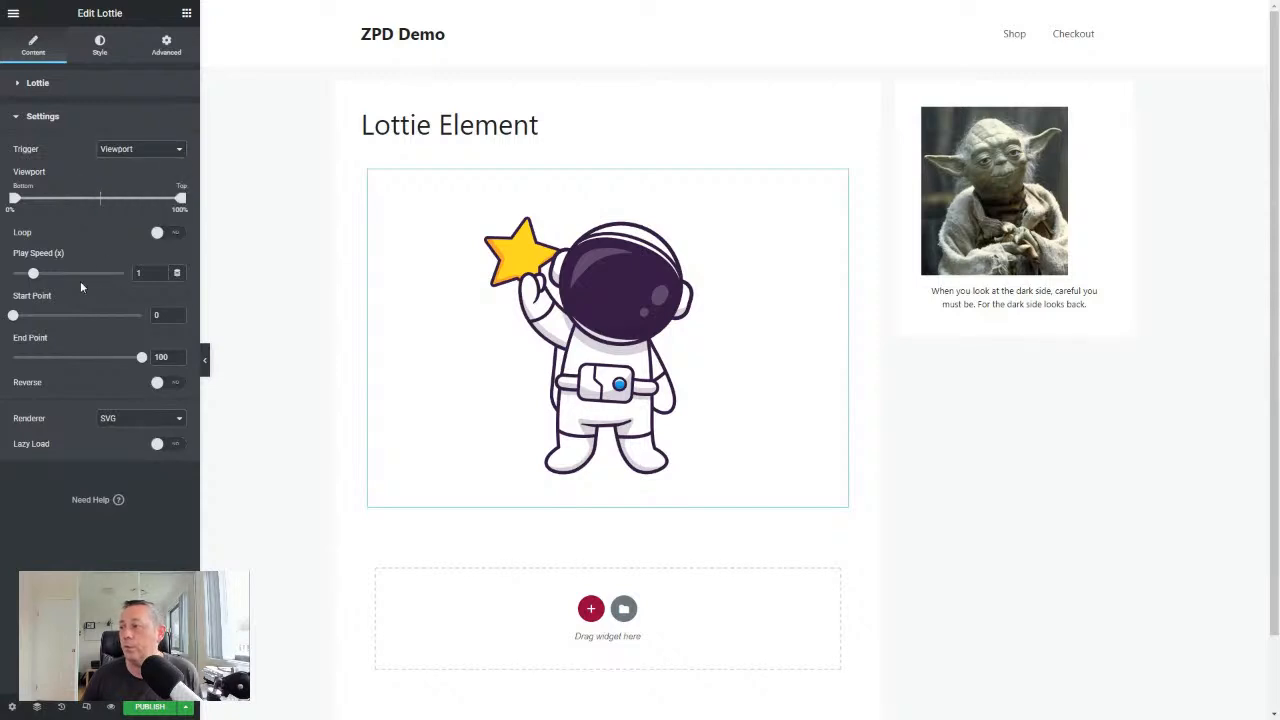
pyautogui.click(158, 233)
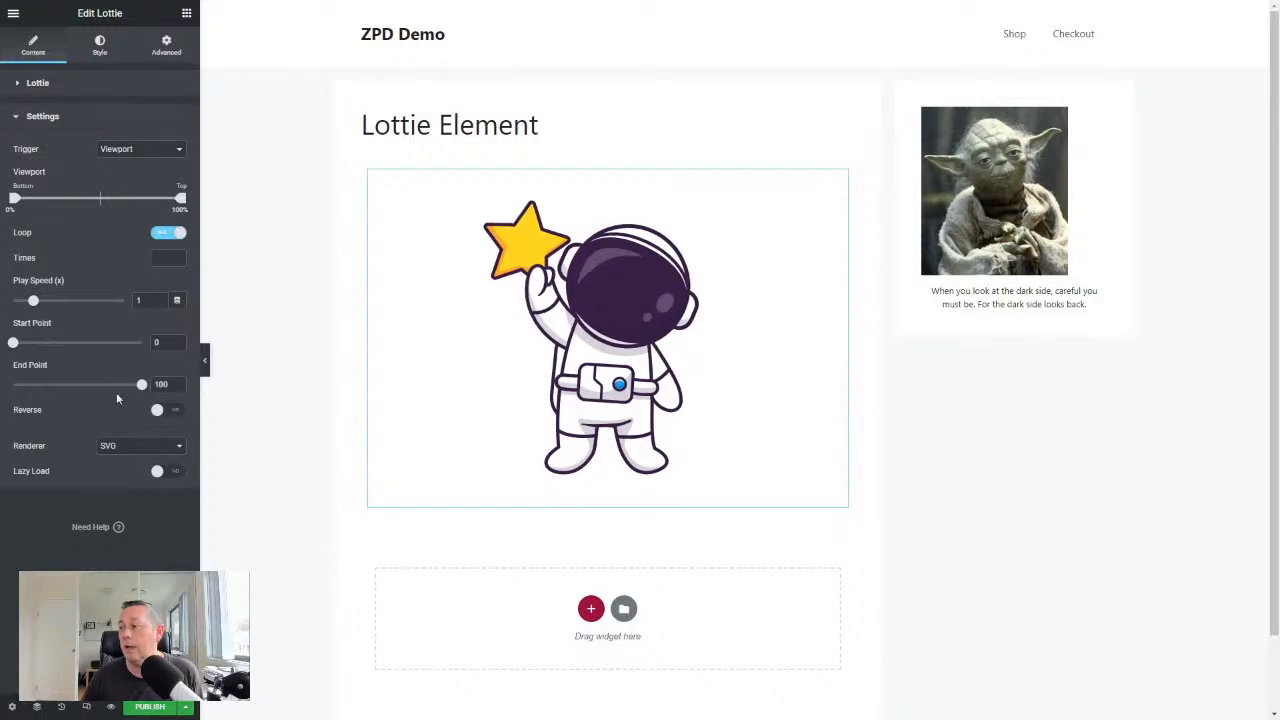
pyautogui.click(161, 412)
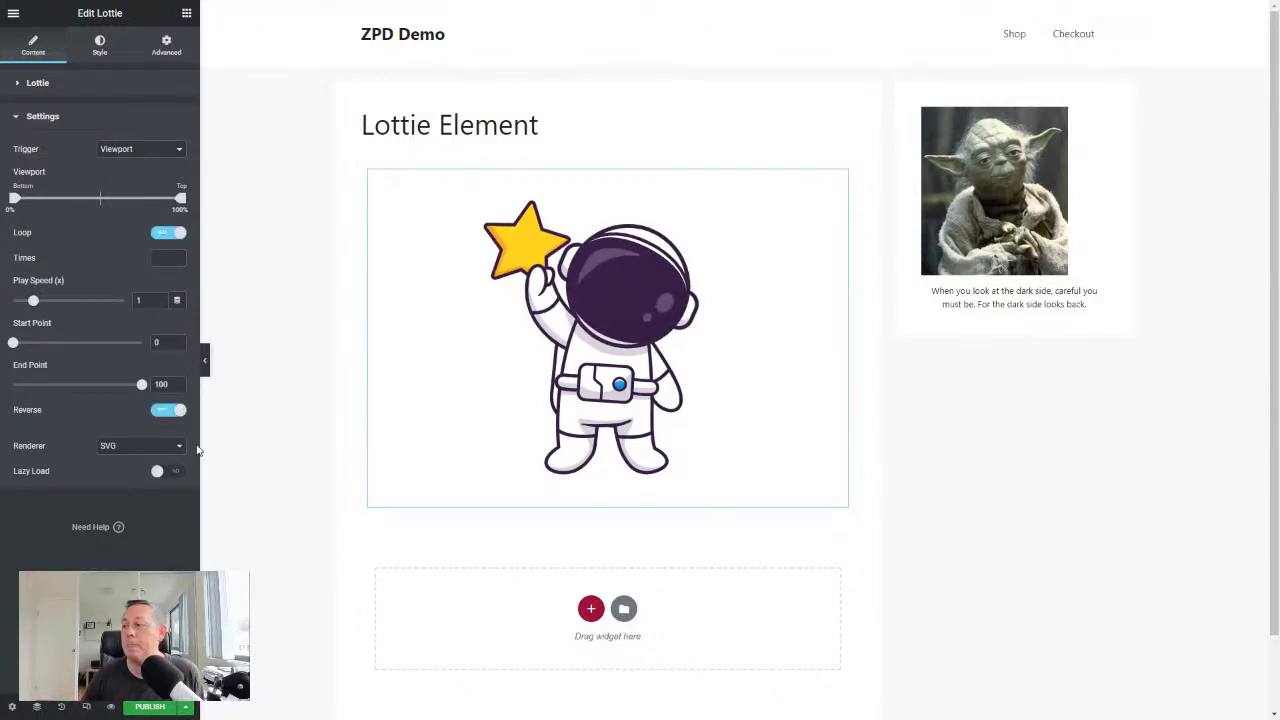
# Try the Canvas renderer and Lazy Load on the Lottie widget, returning to SVG and turning Lazy Load back off.
pyautogui.click(171, 447)
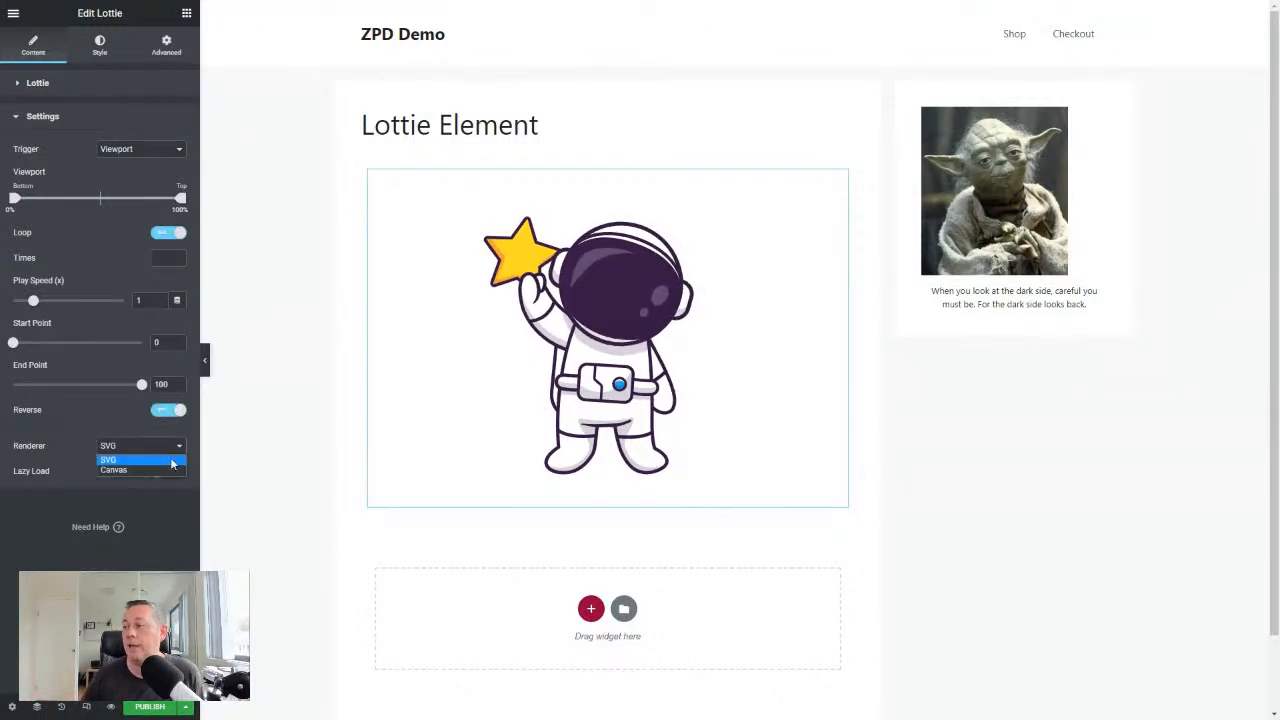
pyautogui.click(117, 470)
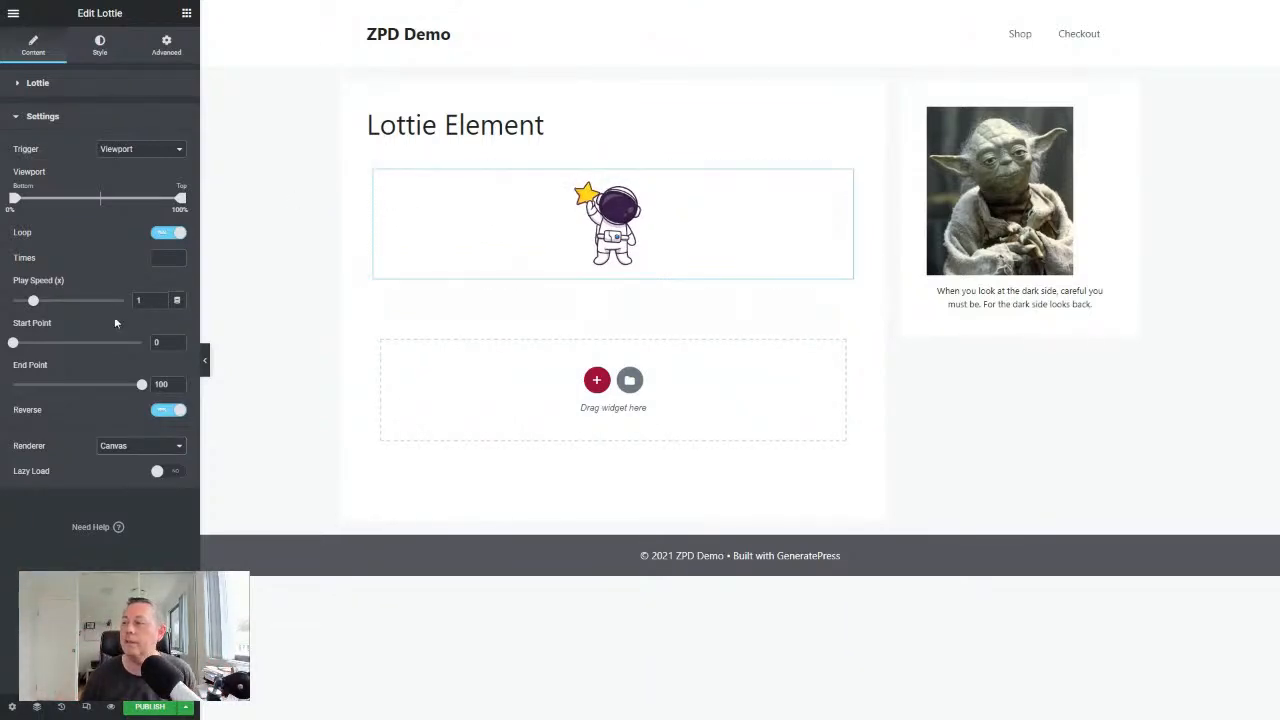
pyautogui.click(105, 449)
pyautogui.click(134, 467)
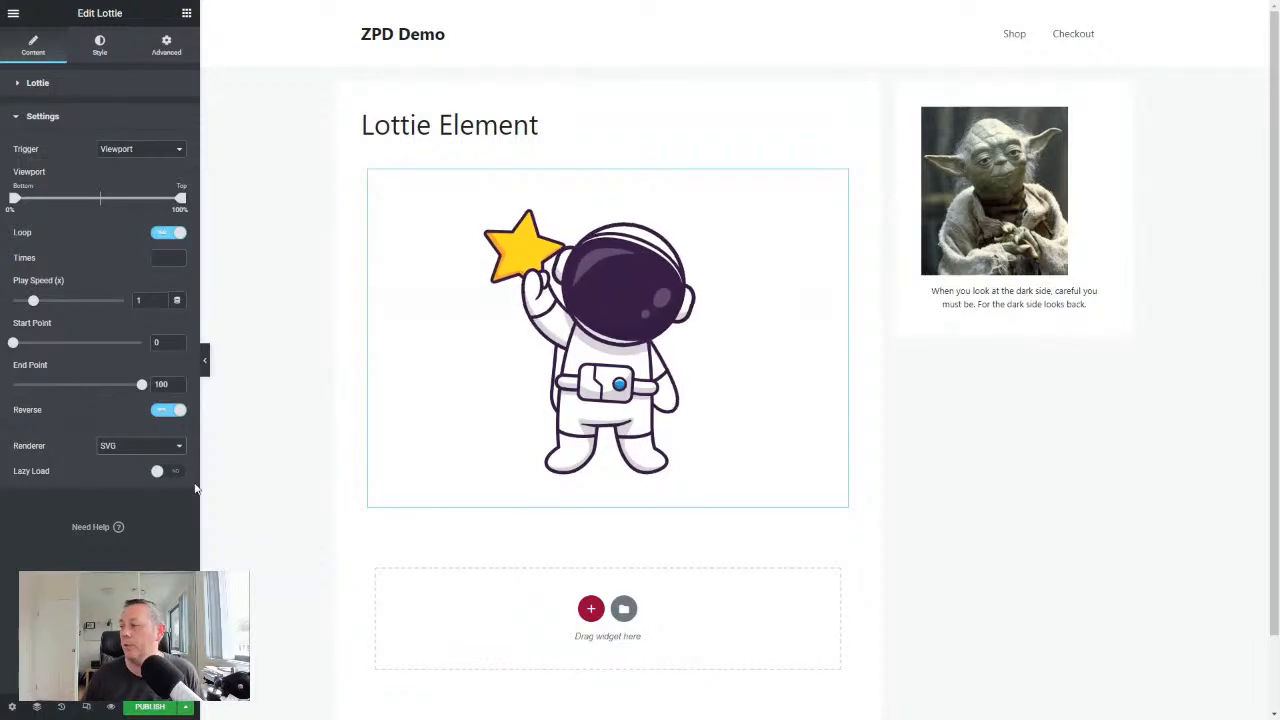
pyautogui.click(172, 472)
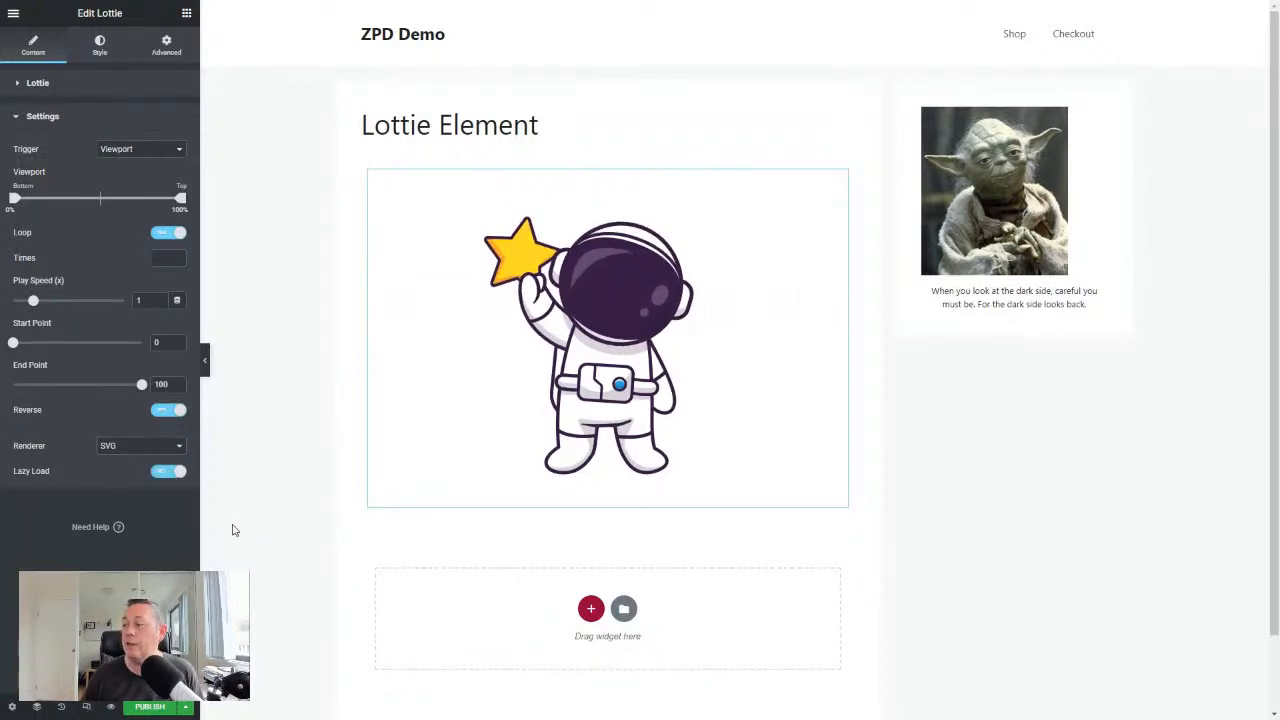
pyautogui.click(172, 482)
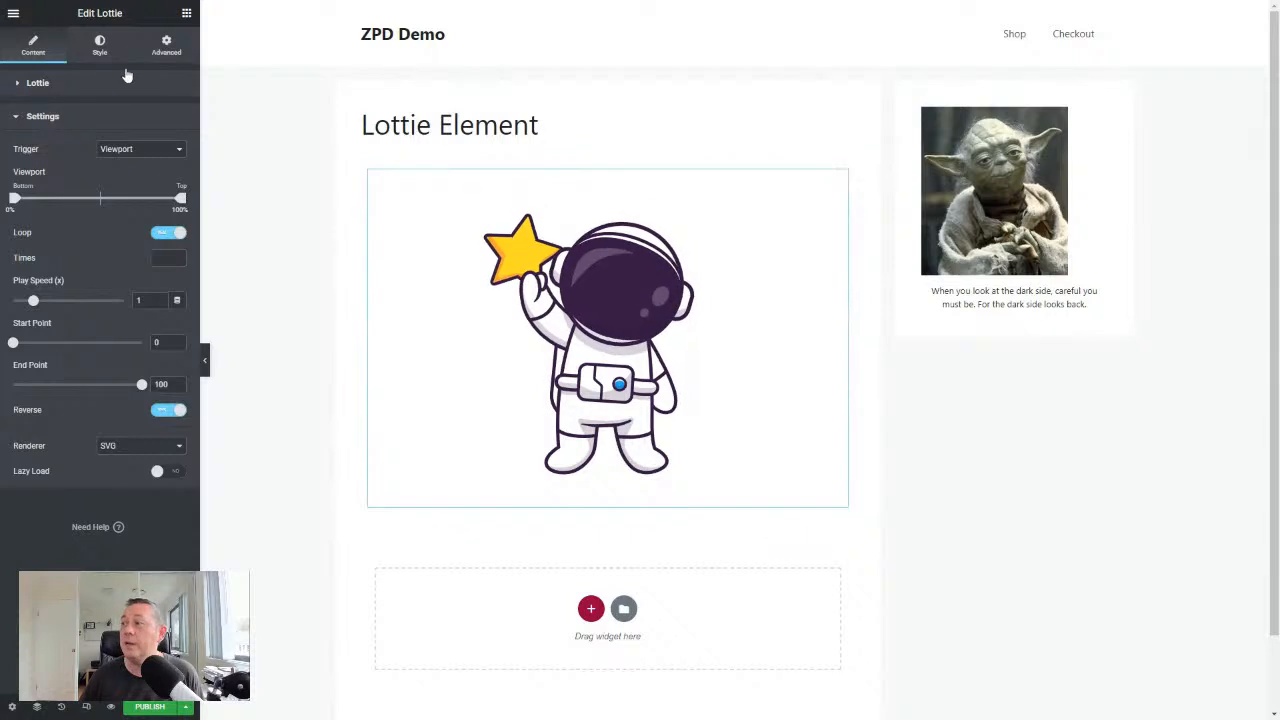
# Try a normal-state opacity of 0.36 on the Lottie widget and clear the value again.
pyautogui.click(99, 45)
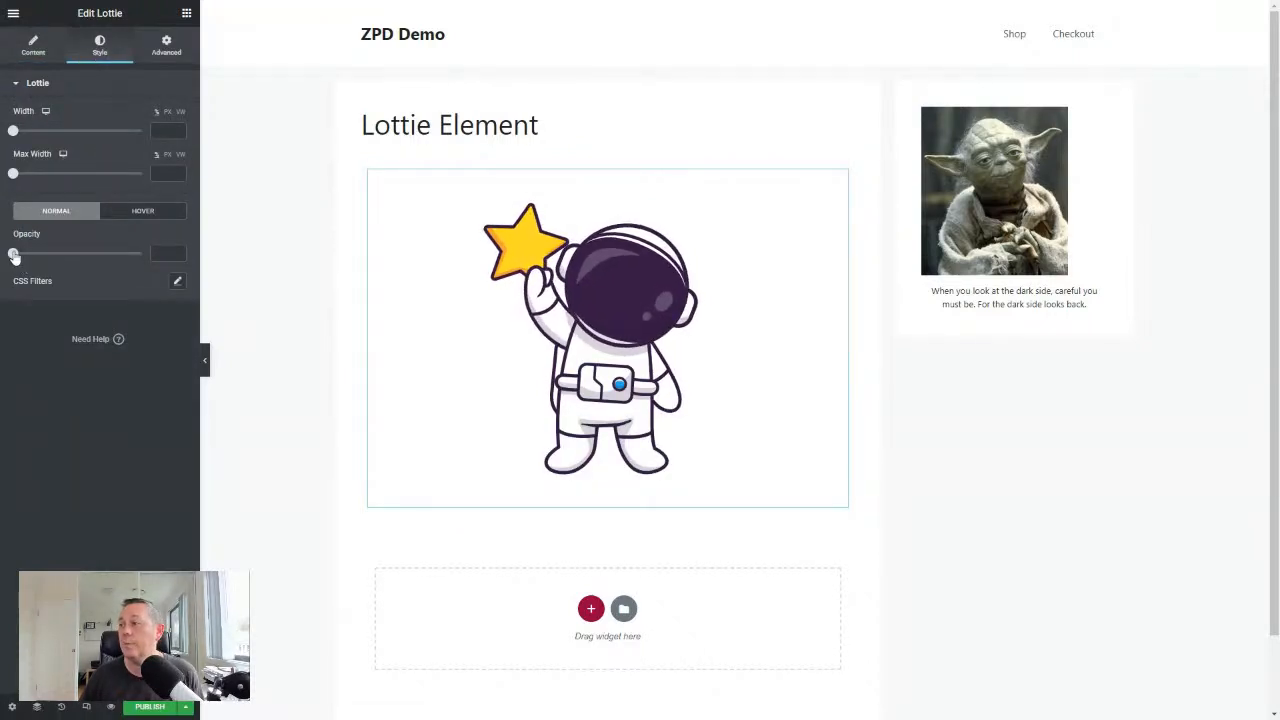
pyautogui.moveTo(13, 256); pyautogui.dragTo(50, 254)
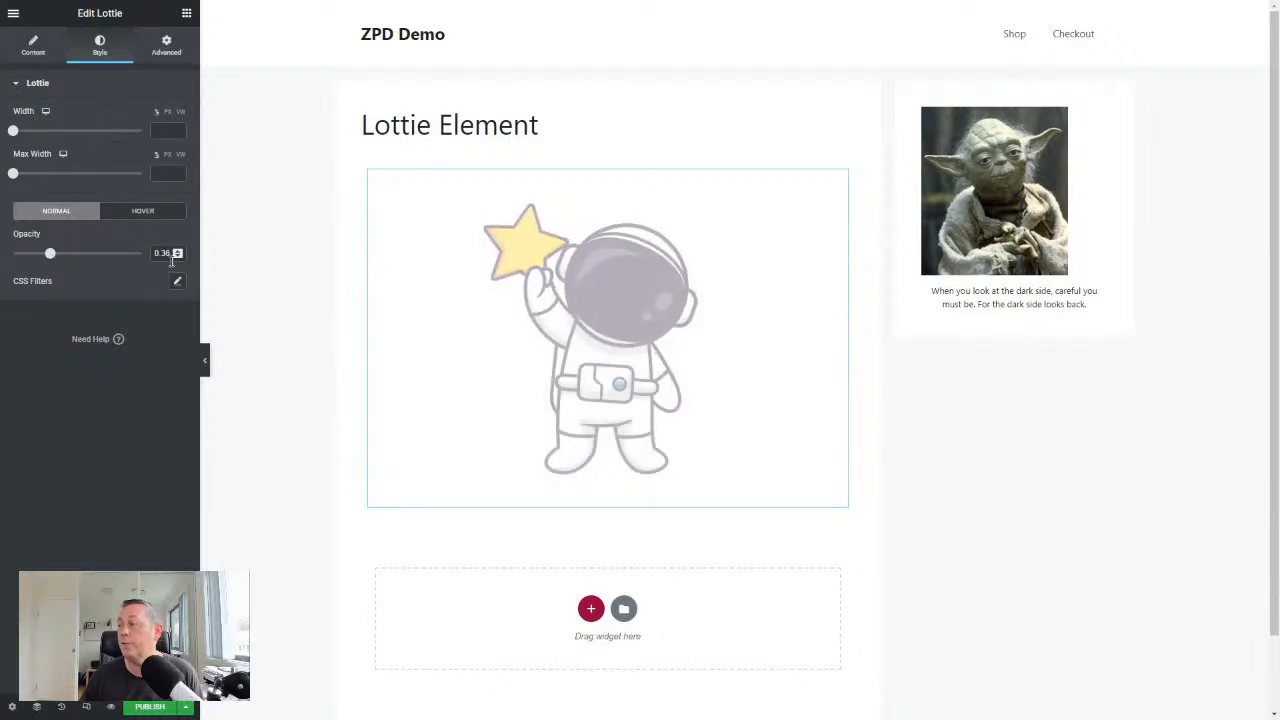
pyautogui.moveTo(172, 258); pyautogui.dragTo(77, 259)
pyautogui.press('BackSpace')
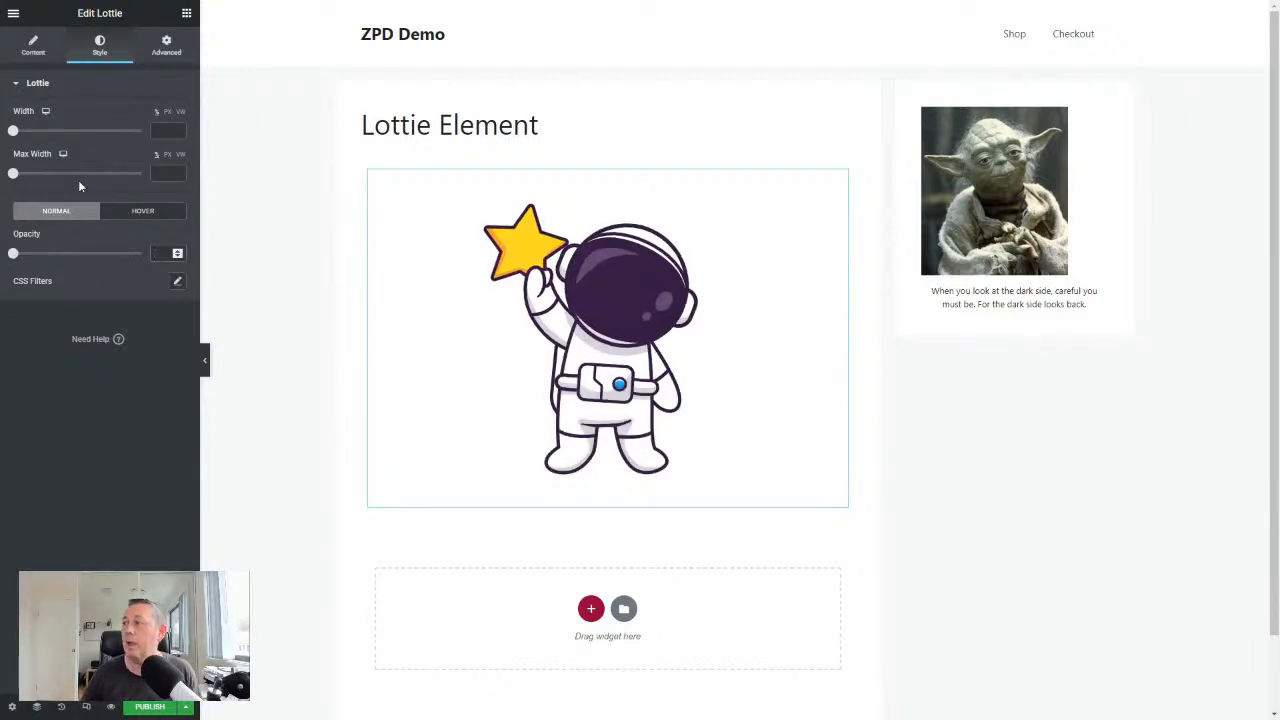
# Look over the Lottie widget's advanced options, return to its content settings, and publish the page.
pyautogui.click(166, 45)
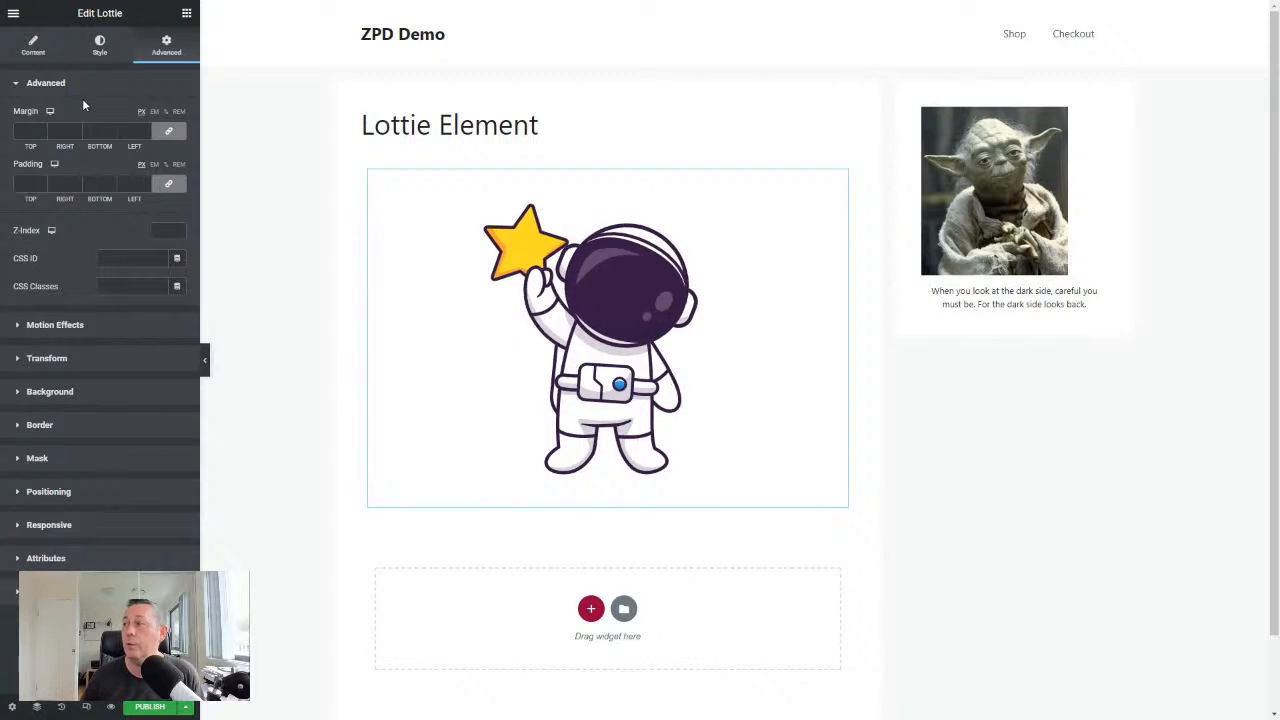
pyautogui.click(33, 45)
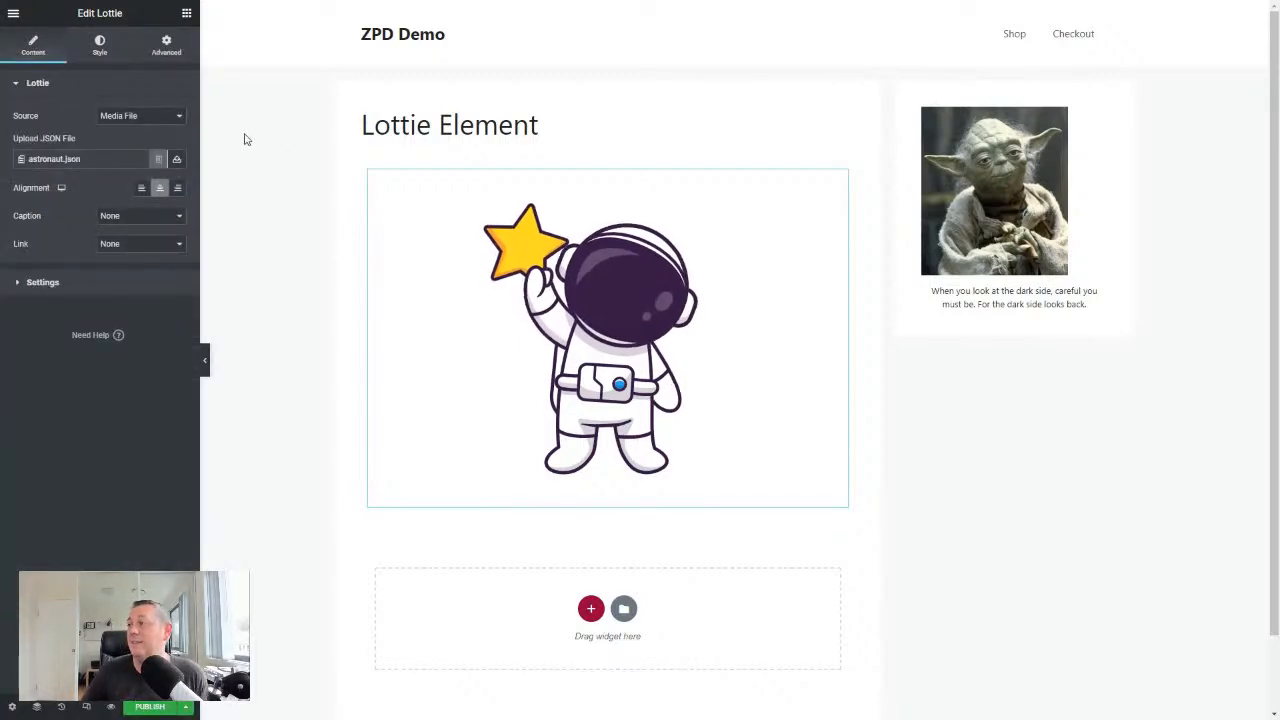
pyautogui.click(149, 707)
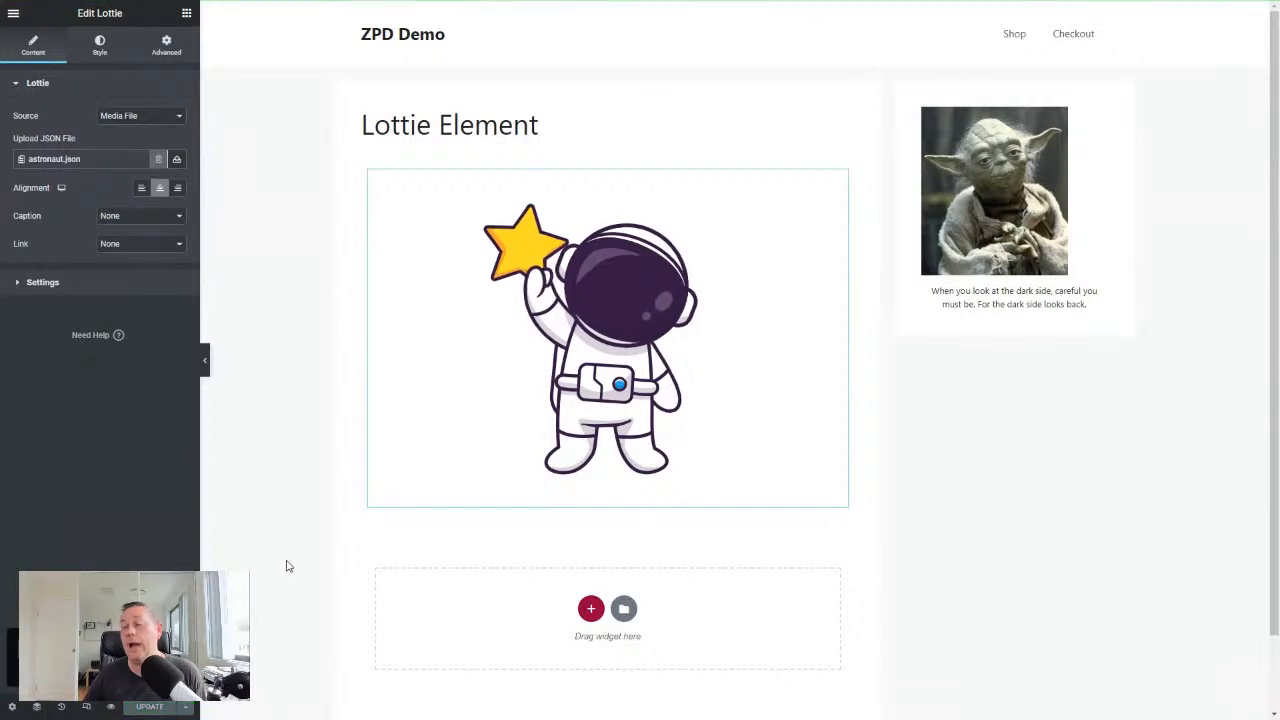